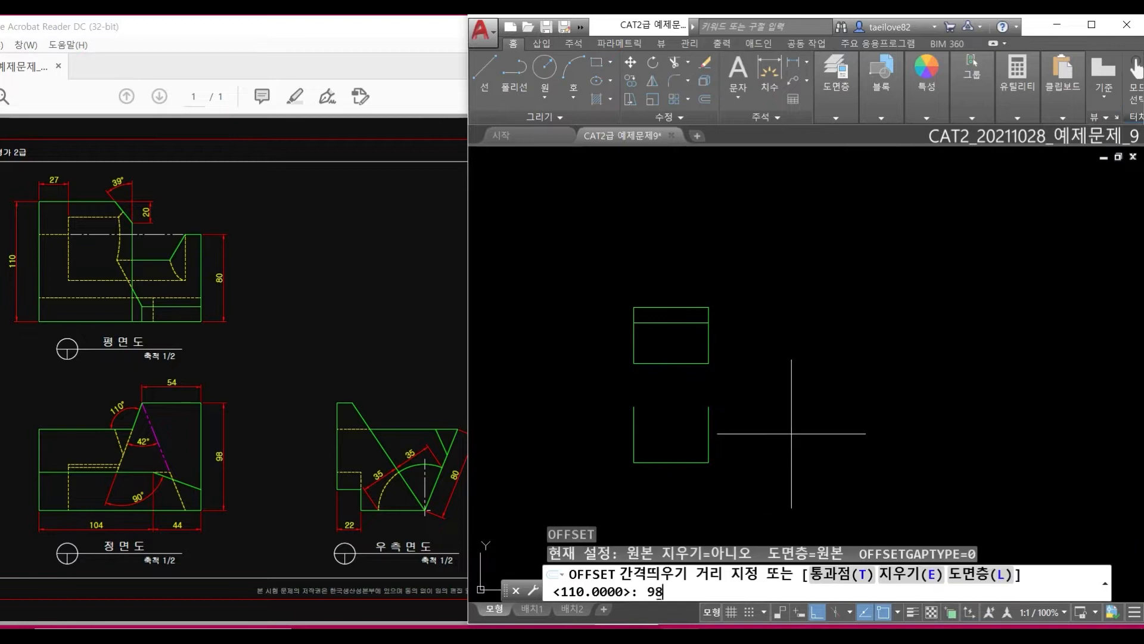
Trim the front view's overhanging edge and copy the outline to the right as the base of the side view.
{"action": "left_click", "coordinate": [710, 406]}
{"action": "type", "text": "co"}
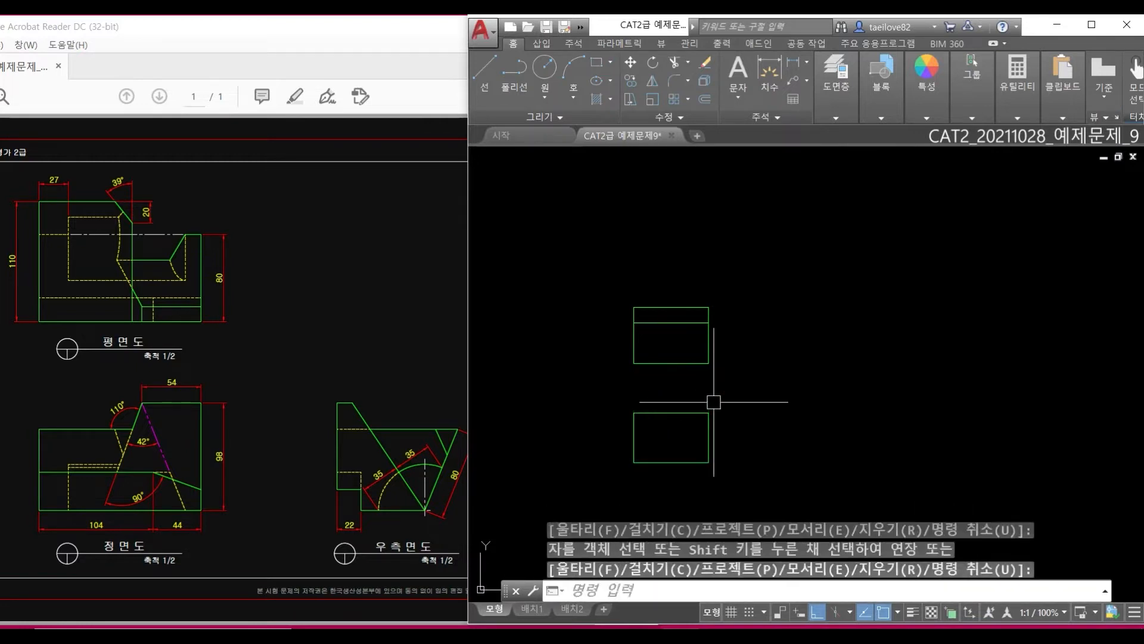
{"action": "left_click", "coordinate": [672, 402]}
{"action": "left_click", "coordinate": [621, 473]}
{"action": "key", "text": "space"}
{"action": "left_click", "coordinate": [681, 440]}
{"action": "left_click", "coordinate": [818, 441]}
Offset the side view's left edge 80 and 110 to the right and trim the horizontals beyond the 110 line.
{"action": "type", "text": "o 80"}
{"action": "left_click", "coordinate": [770, 444]}
{"action": "left_click", "coordinate": [833, 439]}
{"action": "key", "text": "space"}
{"action": "type", "text": "110"}
{"action": "left_click", "coordinate": [770, 440]}
{"action": "left_click", "coordinate": [837, 438]}
{"action": "type", "text": "tr"}
{"action": "left_click", "coordinate": [871, 386]}
{"action": "left_click", "coordinate": [842, 473]}
Draw a radius 80 circle at the inner vertical's base, plus a slanted and a horizontal line from its right-edge intersection.
{"action": "type", "text": "c"}
{"action": "left_click", "coordinate": [928, 456]}
{"action": "type", "text": "80"}
{"action": "key", "text": "space"}
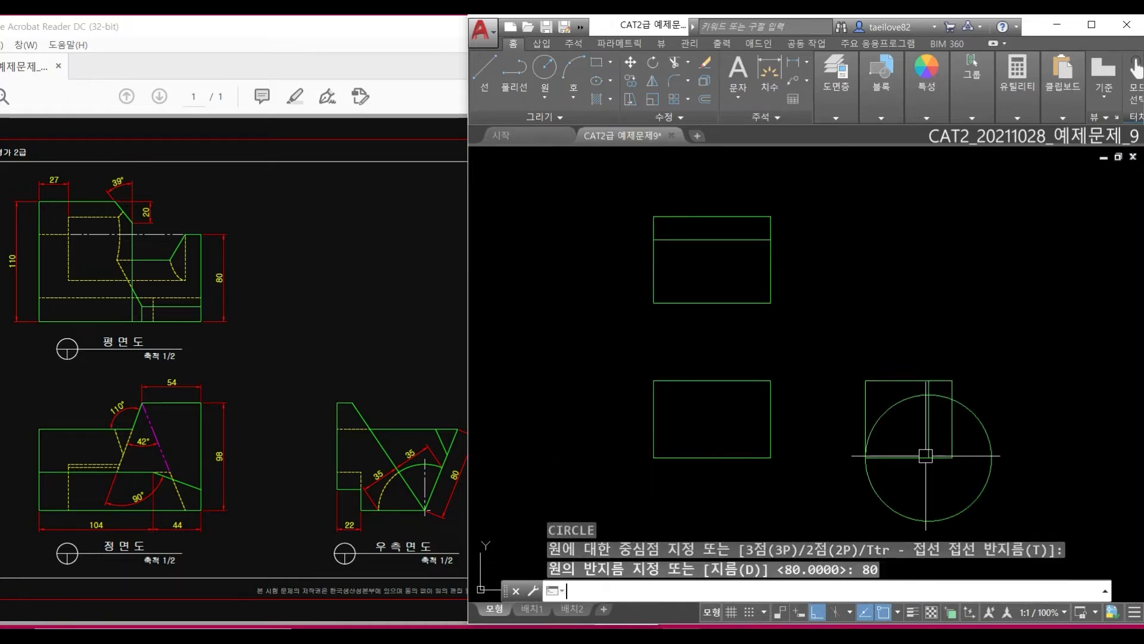
{"action": "left_click", "coordinate": [952, 399]}
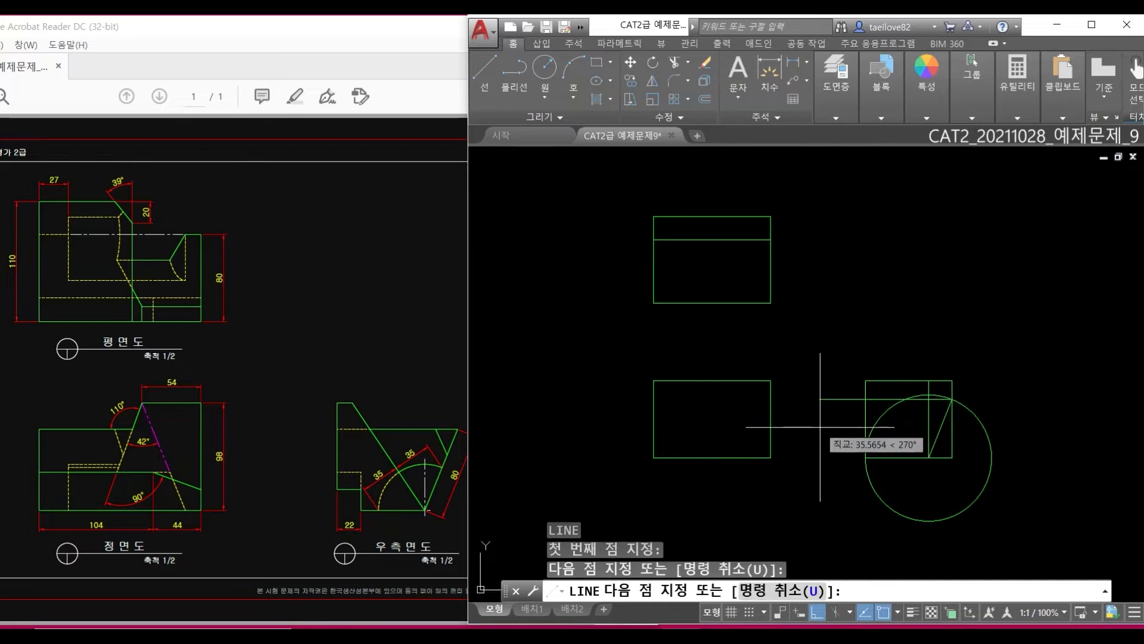
{"action": "left_click", "coordinate": [929, 457]}
Erase the radius 80 circle and the side view's right edge, and trim the horizontal line to the left edge.
{"action": "scroll", "coordinate": [944, 423], "scroll_direction": "up", "scroll_amount": 5}
{"action": "scroll", "coordinate": [968, 432], "scroll_direction": "down", "scroll_amount": 3}
{"action": "scroll", "coordinate": [985, 384], "scroll_direction": "up", "scroll_amount": 3}
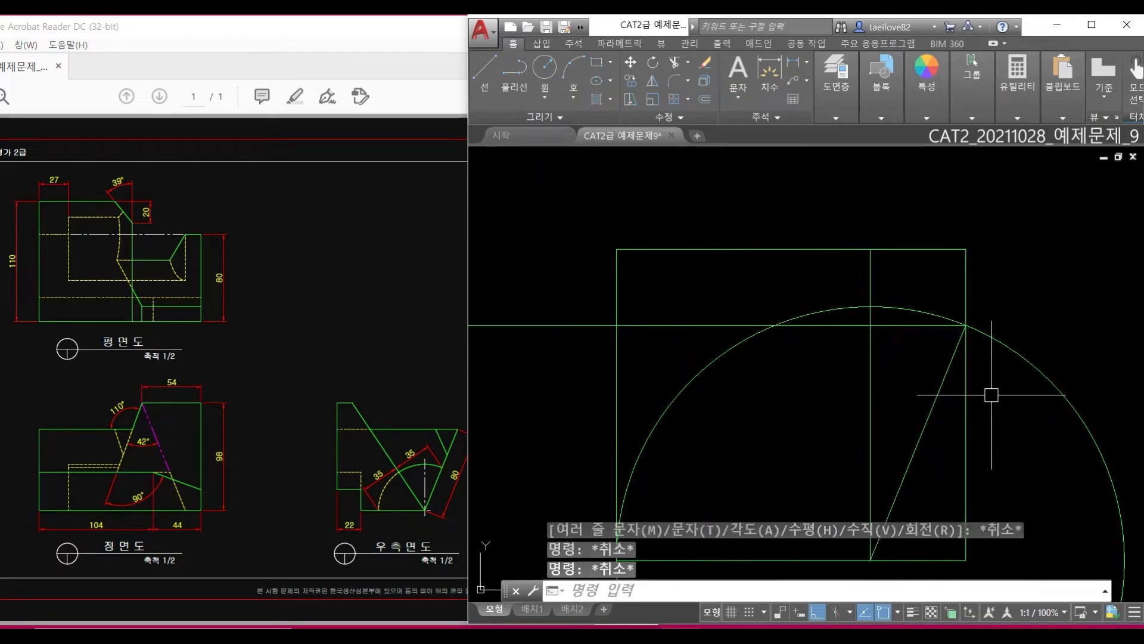
{"action": "scroll", "coordinate": [991, 395], "scroll_direction": "down", "scroll_amount": 2}
{"action": "left_click", "coordinate": [1016, 376]}
{"action": "type", "text": "e"}
{"action": "key", "text": "space"}
{"action": "type", "text": "tr"}
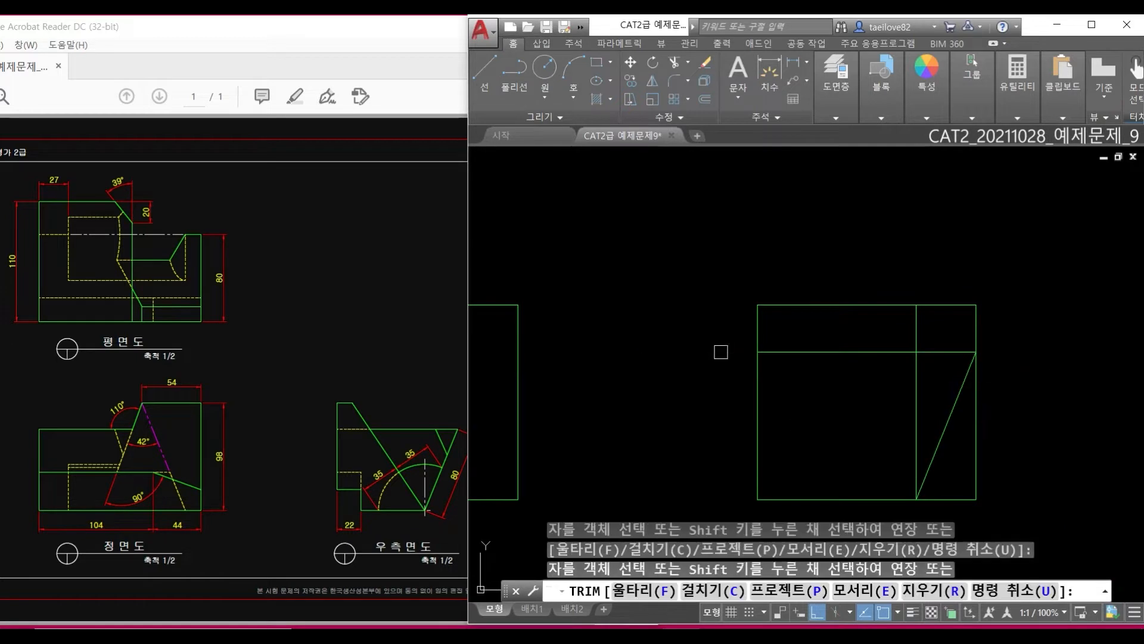
{"action": "key", "text": "space"}
{"action": "left_click", "coordinate": [975, 320]}
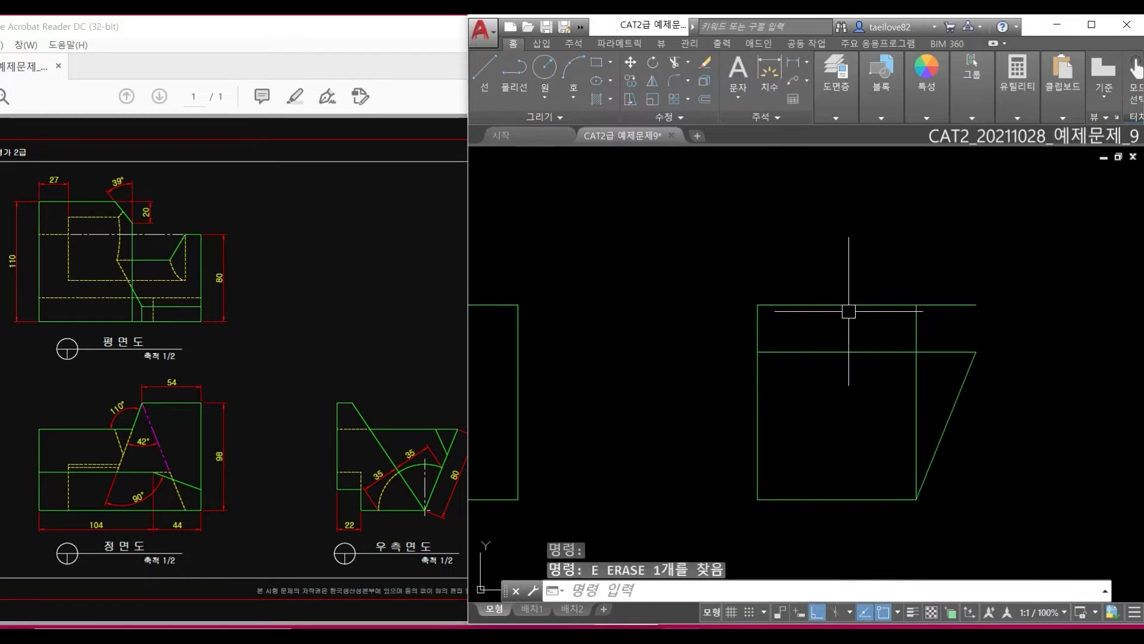
{"action": "left_click", "coordinate": [1023, 279]}
Draw a construction circle of radius about 53 at the slanted edge's base and trim it to the arc inside the side view.
{"action": "type", "text": "c"}
{"action": "left_click", "coordinate": [917, 499]}
{"action": "left_click", "coordinate": [1021, 510]}
{"action": "type", "text": "tr"}
{"action": "mouse_move", "coordinate": [999, 476]}
{"action": "middle_mouse_down"}
{"action": "mouse_move", "coordinate": [1012, 410]}
{"action": "mouse_move", "coordinate": [961, 431]}
{"action": "middle_mouse_up"}
{"action": "key", "text": "space"}
{"action": "key", "text": "space"}
{"action": "left_click", "coordinate": [1028, 402]}
{"action": "key", "text": "space"}
Draw a diagonal from the base point through the arc's midpoint, join it to the top edge, and erase the construction arc.
{"action": "type", "text": "l"}
{"action": "right_click", "coordinate": [878, 366], "text": "shift"}
{"action": "type", "text": "mf"}
{"action": "left_click", "coordinate": [798, 261]}
{"action": "left_click", "coordinate": [919, 431]}
{"action": "key", "text": "Escape"}
{"action": "key", "text": "Escape"}
{"action": "left_click", "coordinate": [895, 351]}
{"action": "type", "text": "e"}
{"action": "key", "text": "Escape"}
{"action": "key", "text": "Escape"}
Offset the diagonal 35 to both sides and draw a circle from its base through the offset's intersection with the right slanted edge.
{"action": "type", "text": "o 22"}
{"action": "left_click", "coordinate": [894, 395]}
{"action": "left_click", "coordinate": [874, 408]}
{"action": "left_click", "coordinate": [895, 400]}
{"action": "left_click", "coordinate": [921, 405]}
{"action": "key", "text": "space"}
{"action": "type", "text": "c"}
{"action": "left_click", "coordinate": [933, 453]}
{"action": "left_click", "coordinate": [964, 377]}
Erase the two offset diagonals and trim the circle to the arc between the bottom edge and the right slanted edge.
{"action": "left_click", "coordinate": [909, 271]}
{"action": "left_click", "coordinate": [892, 274]}
{"action": "left_click", "coordinate": [812, 405]}
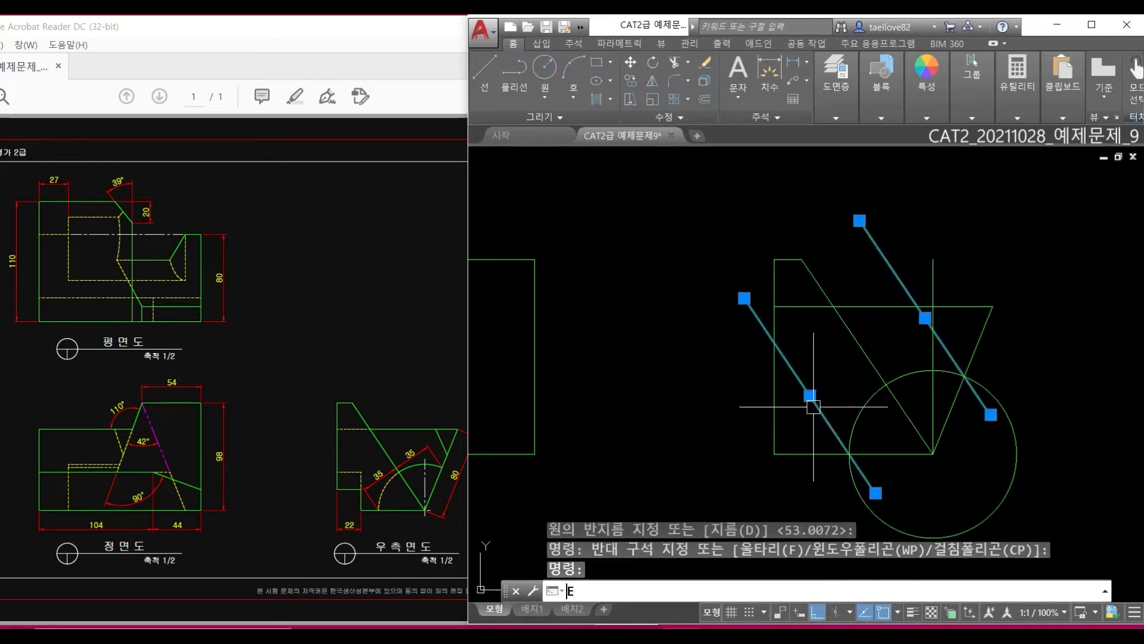
{"action": "middle_click_drag", "start_coordinate": [822, 428], "coordinate": [830, 363]}
{"action": "type", "text": "e"}
{"action": "key", "text": "space"}
{"action": "left_click", "coordinate": [996, 326]}
{"action": "key", "text": "space"}
{"action": "middle_click_drag", "start_coordinate": [976, 342], "coordinate": [975, 374]}
Check the linear distance at the arc's end on the slanted edge and shorten the vertical centre line to just above the arc.
{"action": "type", "text": "dli"}
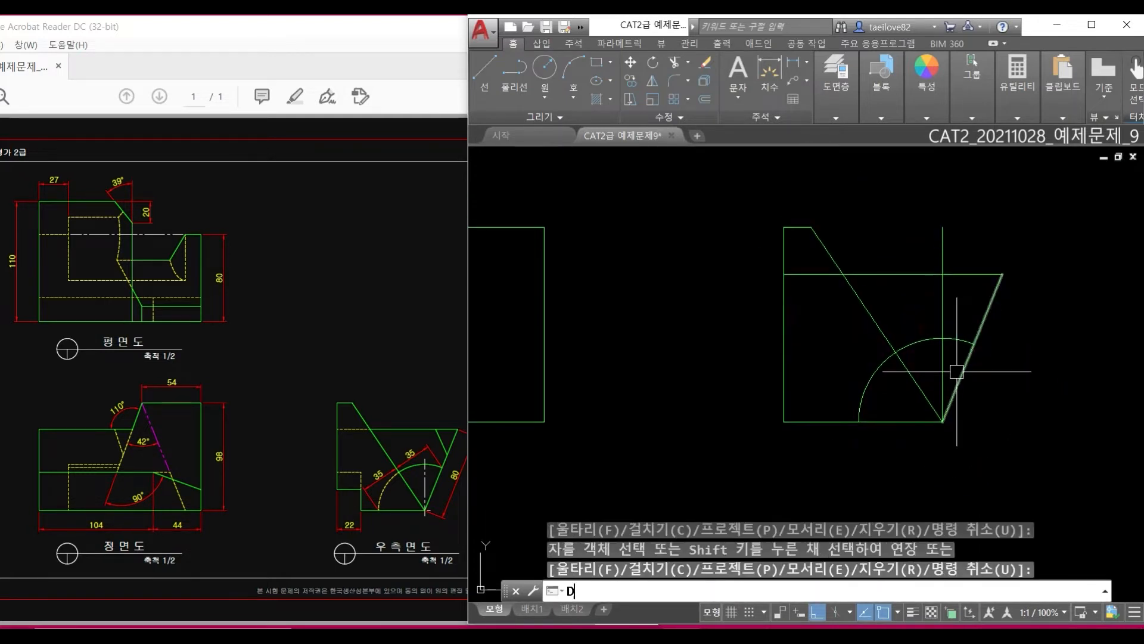
{"action": "left_click", "coordinate": [974, 344]}
{"action": "scroll", "coordinate": [881, 325], "scroll_direction": "up", "scroll_amount": 2}
{"action": "scroll", "coordinate": [880, 323], "scroll_direction": "up", "scroll_amount": 2}
{"action": "middle_click_drag", "start_coordinate": [882, 322], "coordinate": [859, 325]}
{"action": "scroll", "coordinate": [914, 328], "scroll_direction": "down", "scroll_amount": 2}
{"action": "key", "text": "Escape"}
{"action": "key", "text": "Escape"}
{"action": "key", "text": "Escape"}
{"action": "key", "text": "Escape"}
{"action": "scroll", "coordinate": [939, 386], "scroll_direction": "down", "scroll_amount": 2}
{"action": "middle_click_drag", "start_coordinate": [974, 397], "coordinate": [983, 410]}
Offset the side view's left edge 22 inward and break the copy so only its lower part remains.
{"action": "type", "text": "o 22"}
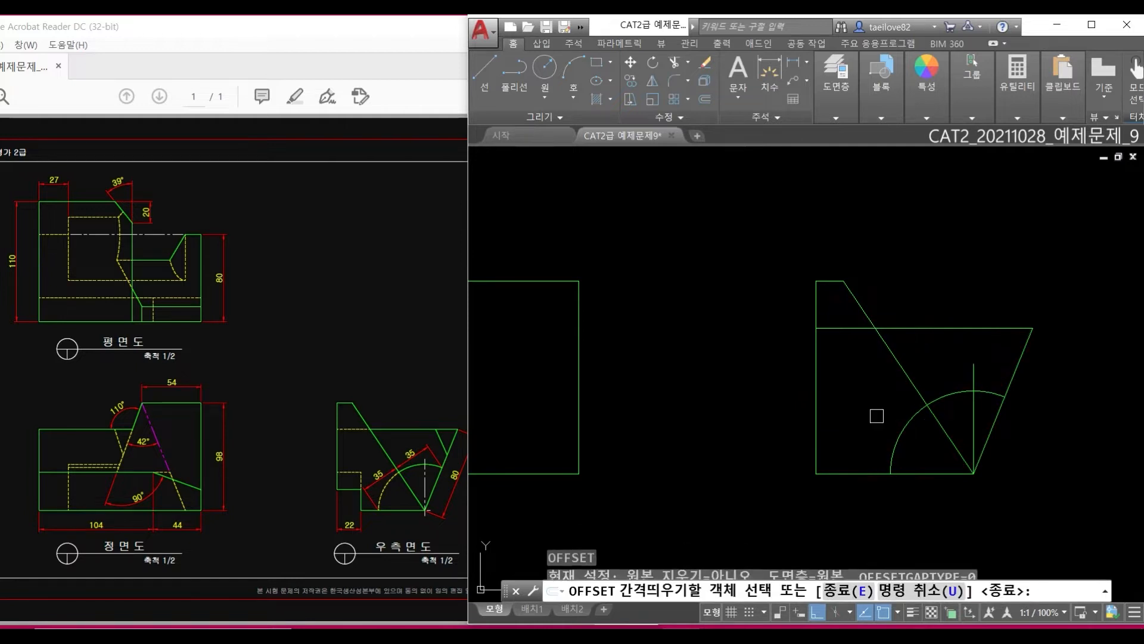
{"action": "left_click", "coordinate": [855, 282]}
{"action": "scroll", "coordinate": [888, 333], "scroll_direction": "down", "scroll_amount": 3}
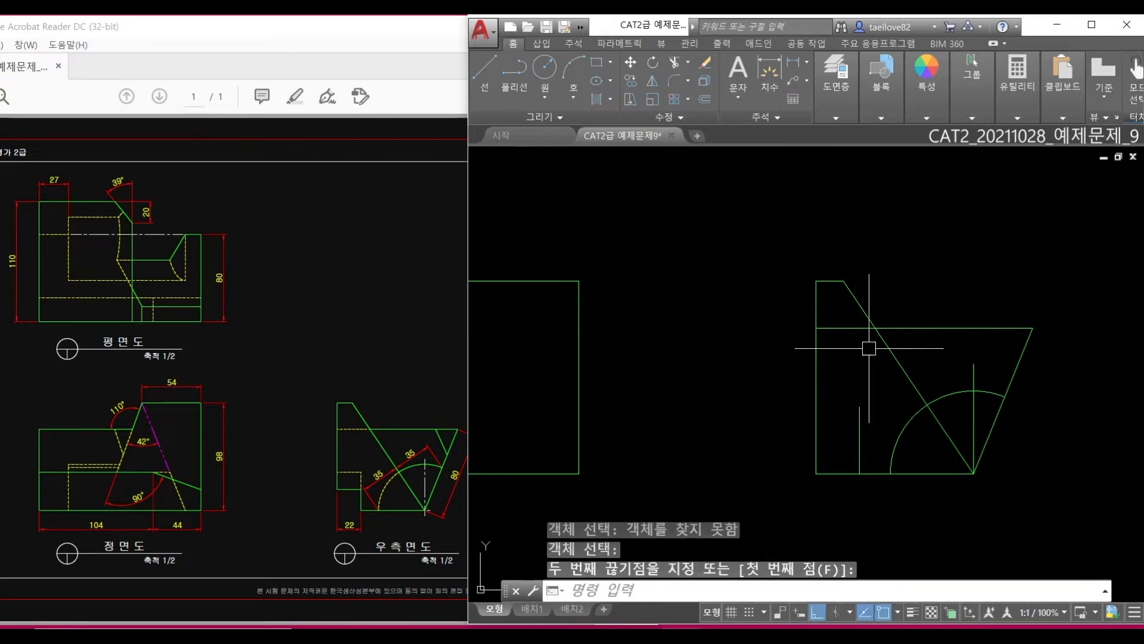
Project the side view's upper horizontal edge across the front view and offset the front view's right edge 54 inward.
{"action": "type", "text": "l"}
{"action": "left_click", "coordinate": [914, 366]}
{"action": "left_click", "coordinate": [584, 375]}
{"action": "left_click", "coordinate": [704, 366]}
{"action": "type", "text": "o"}
{"action": "left_click", "coordinate": [761, 397]}
{"action": "left_click", "coordinate": [736, 396]}
{"action": "key", "text": "space"}
Rotate a copy of the front view's top edge by -110° about its intersection with the offset vertical.
{"action": "type", "text": "ro"}
{"action": "left_click", "coordinate": [683, 335]}
{"action": "key", "text": "space"}
{"action": "left_click", "coordinate": [700, 336]}
{"action": "type", "text": "c -1"}
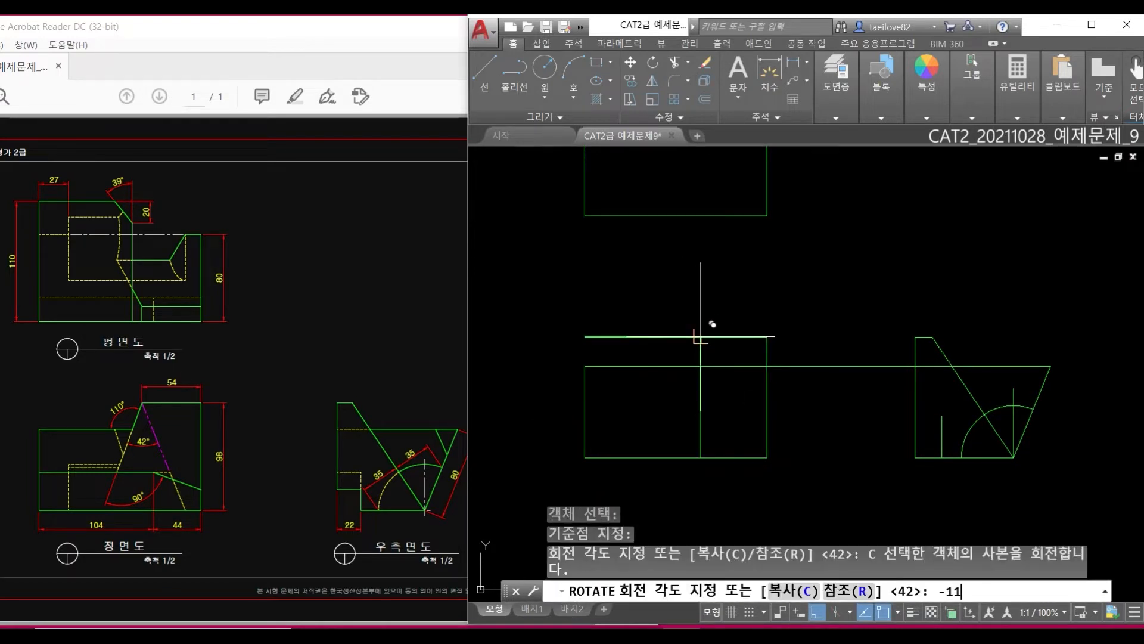
{"action": "type", "text": "10"}
{"action": "key", "text": "space"}
Rotate a copy of the new slanted line by 42° about the same top-edge point.
{"action": "type", "text": "ex"}
{"action": "key", "text": "space"}
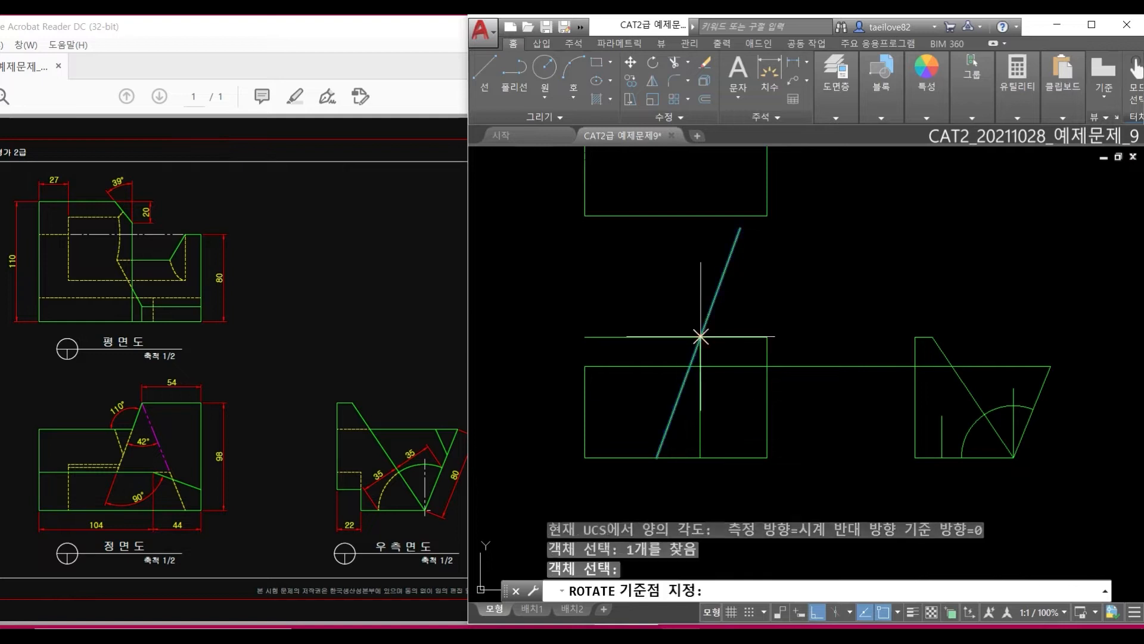
{"action": "left_click", "coordinate": [701, 337]}
{"action": "type", "text": "c 42"}
{"action": "key", "text": "space"}
Fillet the two slanted lines at their apex with radius 0 and join the left one to the top edge.
{"action": "type", "text": "f"}
{"action": "left_click", "coordinate": [677, 405]}
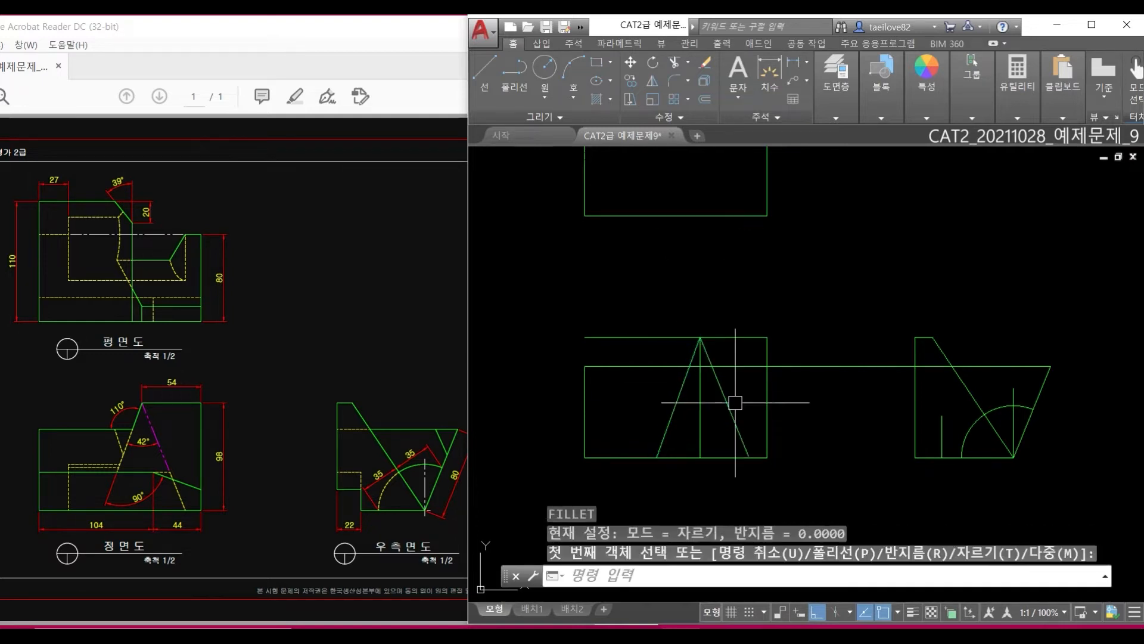
{"action": "left_click", "coordinate": [732, 409]}
{"action": "middle_click_drag", "start_coordinate": [724, 379], "coordinate": [724, 386]}
{"action": "key", "text": "space"}
{"action": "left_click", "coordinate": [686, 384]}
{"action": "left_click", "coordinate": [732, 343]}
Trim the projected horizontal line to the front view's left slanted line and remove the vertical construction line under the apex.
{"action": "type", "text": "tr"}
{"action": "left_click", "coordinate": [685, 388]}
{"action": "key", "text": "space"}
{"action": "left_click", "coordinate": [746, 374]}
{"action": "key", "text": "space"}
{"action": "left_click", "coordinate": [698, 419]}
Measure the angle between the two slanted lines and the angle between the left horizontal edge and the left slanted line.
{"action": "left_click", "coordinate": [681, 407]}
{"action": "left_click", "coordinate": [726, 410]}
{"action": "scroll", "coordinate": [705, 414], "scroll_direction": "up", "scroll_amount": 2}
{"action": "key", "text": "Escape"}
{"action": "key", "text": "space"}
{"action": "key", "text": "Escape"}
{"action": "key", "text": "Escape"}
{"action": "key", "text": "space"}
{"action": "left_click", "coordinate": [653, 349]}
{"action": "left_click", "coordinate": [683, 335]}
{"action": "scroll", "coordinate": [667, 323], "scroll_direction": "up", "scroll_amount": 4}
{"action": "scroll", "coordinate": [667, 323], "scroll_direction": "down", "scroll_amount": 4}
{"action": "key", "text": "Escape"}
{"action": "key", "text": "Escape"}
{"action": "key", "text": "Escape"}
Measure the length of the front view's top edge from the apex to the right corner.
{"action": "type", "text": "dli"}
{"action": "left_click", "coordinate": [697, 299]}
{"action": "left_click", "coordinate": [801, 299]}
{"action": "scroll", "coordinate": [799, 272], "scroll_direction": "up", "scroll_amount": 4}
{"action": "key", "text": "Escape"}
{"action": "scroll", "coordinate": [804, 310], "scroll_direction": "down", "scroll_amount": 4}
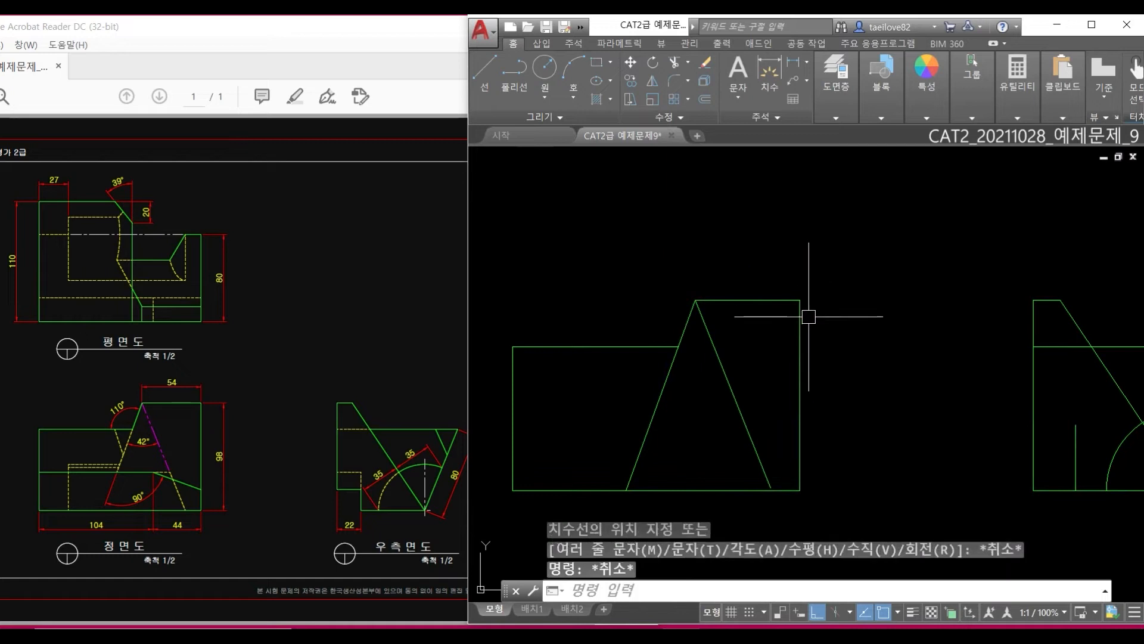
Extend the right slanted line down to the front view's bottom edge.
{"action": "scroll", "coordinate": [787, 463], "scroll_direction": "up", "scroll_amount": 5}
{"action": "type", "text": "ex"}
{"action": "key", "text": "space"}
{"action": "left_click", "coordinate": [812, 422]}
{"action": "key", "text": "space"}
{"action": "scroll", "coordinate": [845, 462], "scroll_direction": "down", "scroll_amount": 4}
{"action": "key", "text": "Escape"}
{"action": "key", "text": "Escape"}
Offset the front view's right edge 44 inward and project a horizontal line from the side view's arc-diagonal intersection across the front view.
{"action": "type", "text": "o 44"}
{"action": "left_click", "coordinate": [881, 440]}
{"action": "left_click", "coordinate": [791, 430]}
{"action": "key", "text": "Escape"}
{"action": "scroll", "coordinate": [791, 425], "scroll_direction": "down", "scroll_amount": 4}
{"action": "type", "text": "l"}
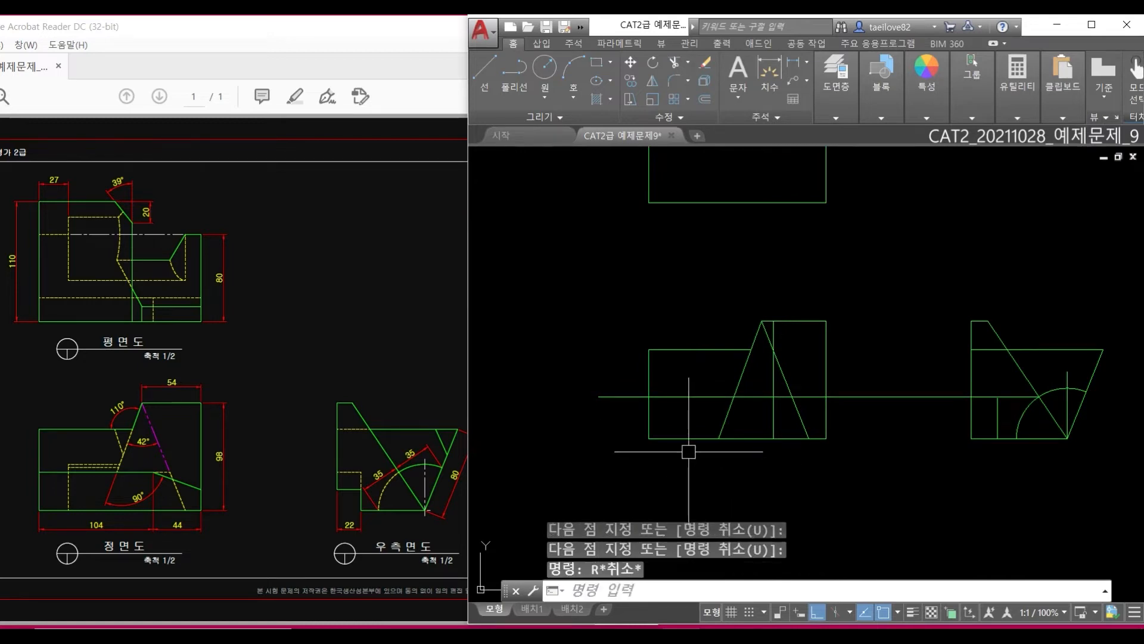
Trim the projected horizontal line's overhang beyond the front view's left edge.
{"action": "key", "text": "space"}
{"action": "key", "text": "space"}
{"action": "left_click", "coordinate": [620, 397]}
{"action": "key", "text": "space"}
Rotate a copy of the front view's left slanted line by 90° and move it to where the 44 offset line meets the projected horizontal.
{"action": "middle_click_drag", "start_coordinate": [790, 416], "coordinate": [789, 437]}
{"action": "type", "text": "ro"}
{"action": "left_click", "coordinate": [738, 415]}
{"action": "key", "text": "space"}
{"action": "left_click", "coordinate": [738, 420]}
{"action": "type", "text": "c 90 m"}
{"action": "left_click", "coordinate": [662, 391]}
{"action": "key", "text": "space"}
{"action": "left_click", "coordinate": [664, 392]}
{"action": "scroll", "coordinate": [763, 421], "scroll_direction": "up", "scroll_amount": 4}
{"action": "left_click", "coordinate": [789, 408]}
Erase the 44 offset line and end the projected horizontal at the start of the perpendicular slanted line.
{"action": "left_click", "coordinate": [790, 439]}
{"action": "type", "text": "e f"}
{"action": "left_click", "coordinate": [769, 411]}
{"action": "left_click", "coordinate": [885, 441]}
Trim the perpendicular slanted line's overhang beyond the front view's right edge.
{"action": "type", "text": "tr"}
{"action": "key", "text": "space"}
{"action": "left_click", "coordinate": [955, 470]}
{"action": "key", "text": "space"}
{"action": "middle_click_drag", "start_coordinate": [834, 425], "coordinate": [833, 442]}
Fillet the front view's projected horizontal line and the right slanted line into a sharp corner.
{"action": "type", "text": "l "}
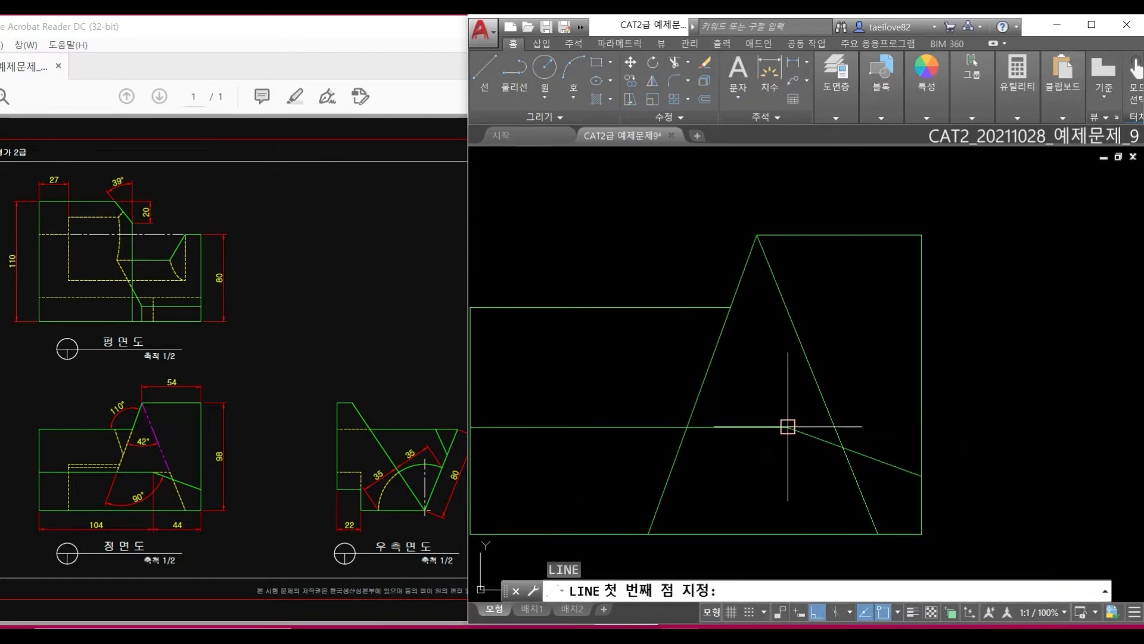
{"action": "type", "text": "f"}
{"action": "left_click", "coordinate": [858, 427]}
{"action": "left_click", "coordinate": [846, 453]}
{"action": "type", "text": "l"}
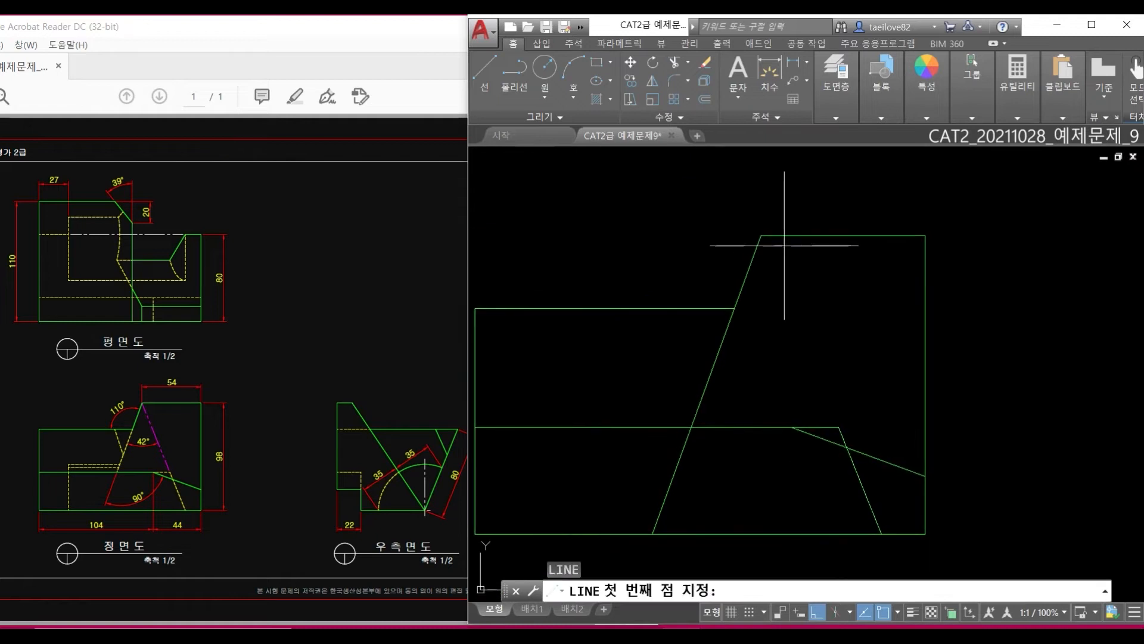
{"action": "scroll", "coordinate": [753, 455], "scroll_direction": "down", "scroll_amount": 5}
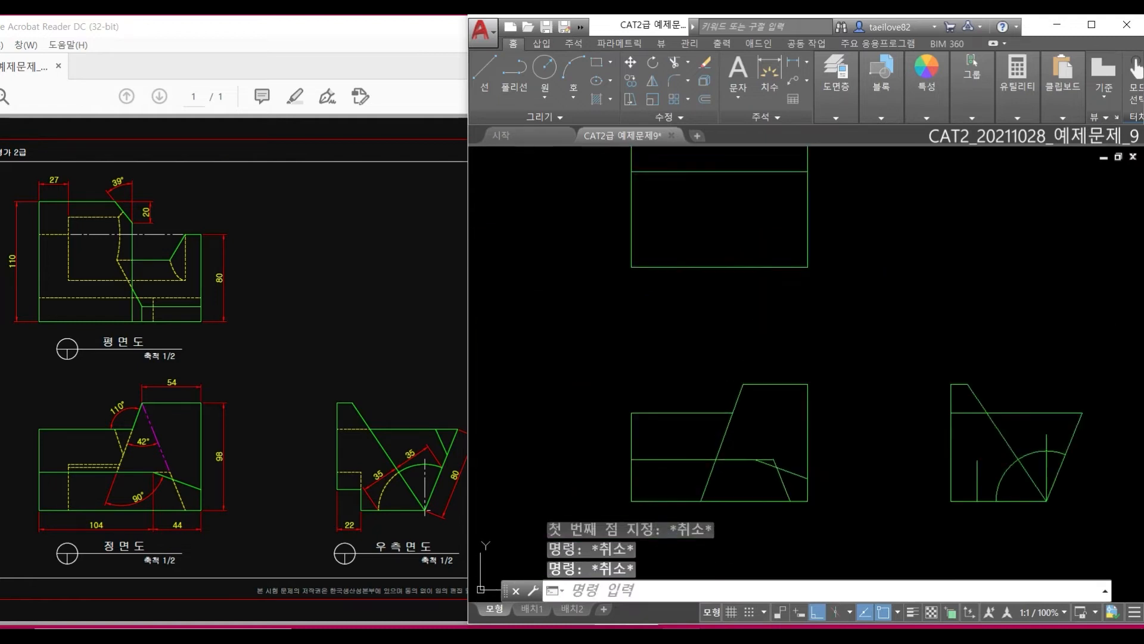
{"action": "key", "text": "Escape"}
{"action": "key", "text": "Escape"}
Project horizontals from the side view arc's top and right end across the front view and trim them beyond the front view's left edge.
{"action": "middle_click_drag", "start_coordinate": [885, 458], "coordinate": [886, 461]}
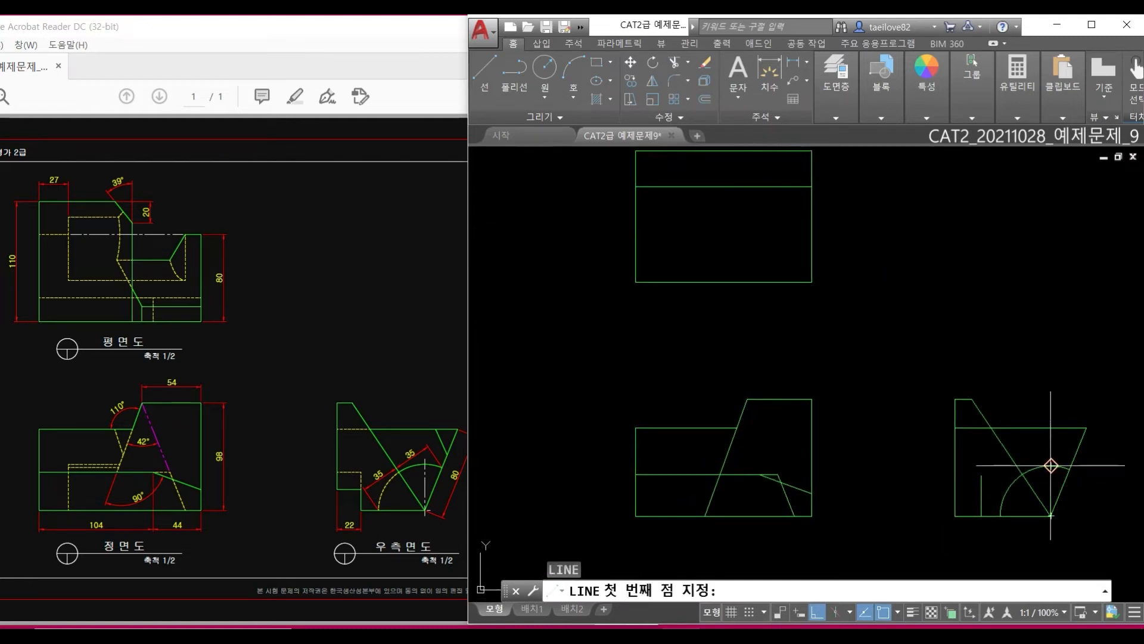
{"action": "left_click", "coordinate": [530, 468]}
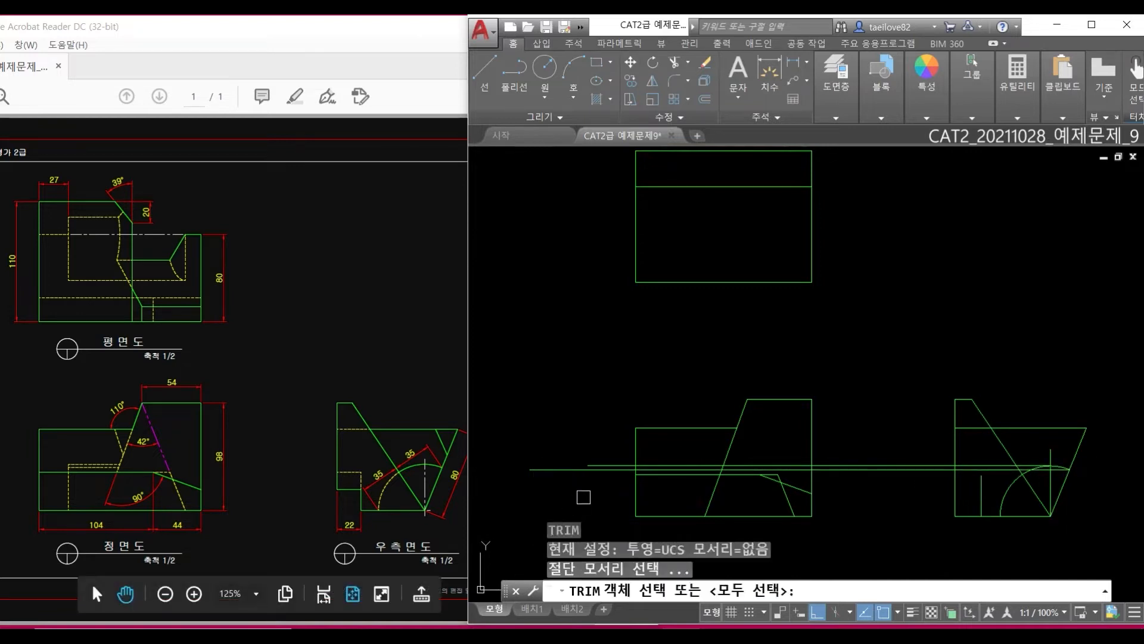
{"action": "key", "text": "space"}
{"action": "left_click", "coordinate": [600, 451]}
{"action": "middle_click_drag", "start_coordinate": [586, 489], "coordinate": [588, 401]}
{"action": "left_click", "coordinate": [587, 402]}
{"action": "key", "text": "space"}
Trim the two projected horizontal lines back to the front view's left slanted line.
{"action": "key", "text": "space"}
{"action": "scroll", "coordinate": [735, 364], "scroll_direction": "up", "scroll_amount": 6}
{"action": "left_click", "coordinate": [715, 373]}
{"action": "key", "text": "space"}
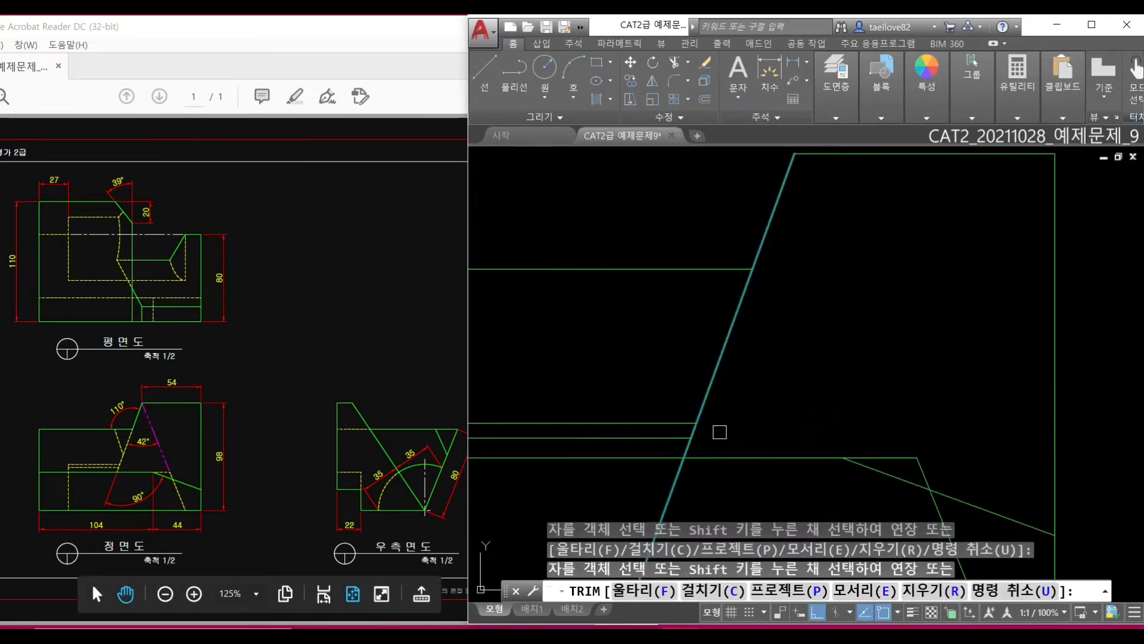
{"action": "scroll", "coordinate": [719, 432], "scroll_direction": "down", "scroll_amount": 6}
{"action": "key", "text": "Escape"}
{"action": "key", "text": "Escape"}
{"action": "key", "text": "Escape"}
Draw a 45° projection line from where the side view's left edge aligns with the plan's bottom edge, erasing the helper lines.
{"action": "type", "text": "l"}
{"action": "key", "text": "space"}
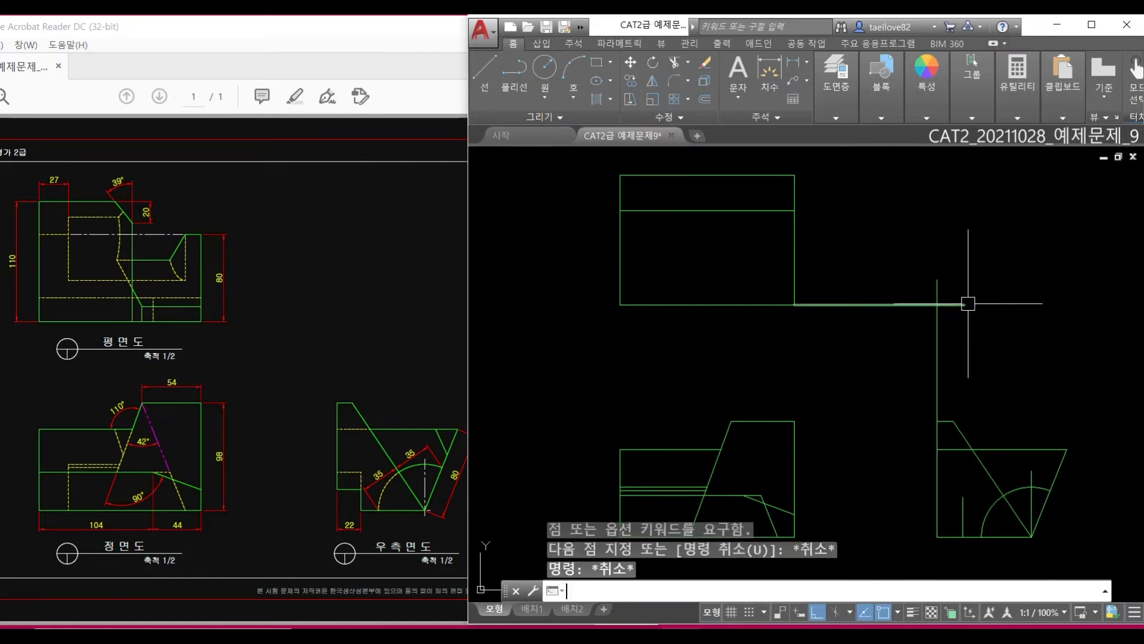
{"action": "type", "text": "e"}
{"action": "key", "text": "space"}
{"action": "left_click", "coordinate": [944, 370]}
{"action": "left_click", "coordinate": [901, 329]}
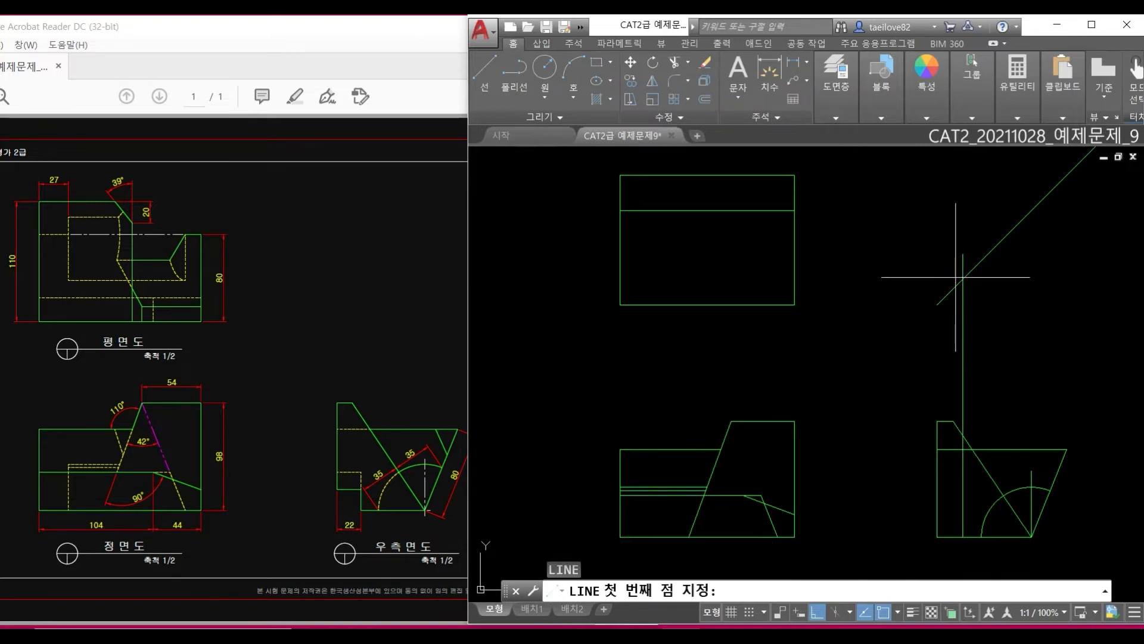
Project the side view's 22 offset line and the start of the front view's right slope into the plan, trimming the vertical to the lower strip.
{"action": "left_click", "coordinate": [743, 495]}
{"action": "type", "text": "r"}
{"action": "key", "text": "space"}
{"action": "key", "text": "space"}
{"action": "left_click", "coordinate": [741, 263]}
{"action": "key", "text": "space"}
{"action": "key", "text": "space"}
{"action": "left_click", "coordinate": [766, 305]}
{"action": "key", "text": "space"}
{"action": "left_click", "coordinate": [744, 334]}
{"action": "key", "text": "space"}
{"action": "key", "text": "space"}
Trim the projected horizontal line at both sides of the plan and erase the leftover construction lines.
{"action": "key", "text": "space"}
{"action": "left_click", "coordinate": [596, 279]}
{"action": "left_click", "coordinate": [822, 278]}
{"action": "key", "text": "space"}
{"action": "left_click", "coordinate": [1010, 358]}
{"action": "left_click", "coordinate": [878, 348]}
{"action": "type", "text": "e"}
{"action": "key", "text": "Escape"}
{"action": "key", "text": "Escape"}
{"action": "key", "text": "Escape"}
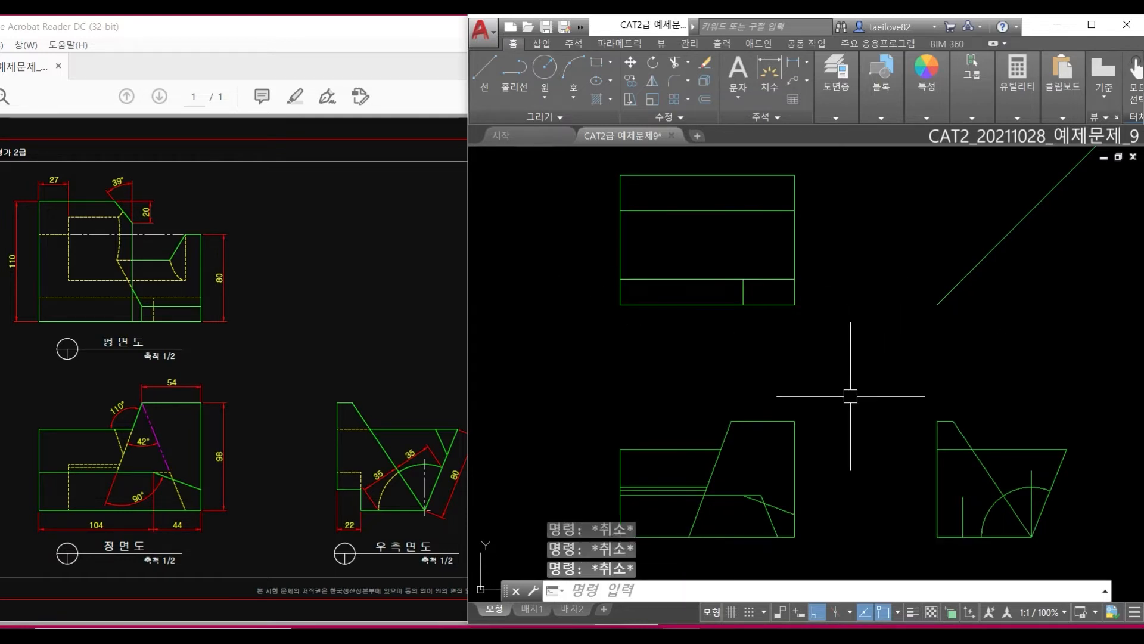
Project the front view's apex and the right end of the side view's top edge into the plan and fillet the projections into a corner.
{"action": "middle_click_drag", "start_coordinate": [850, 396], "coordinate": [870, 390]}
{"action": "type", "text": "l"}
{"action": "key", "text": "space"}
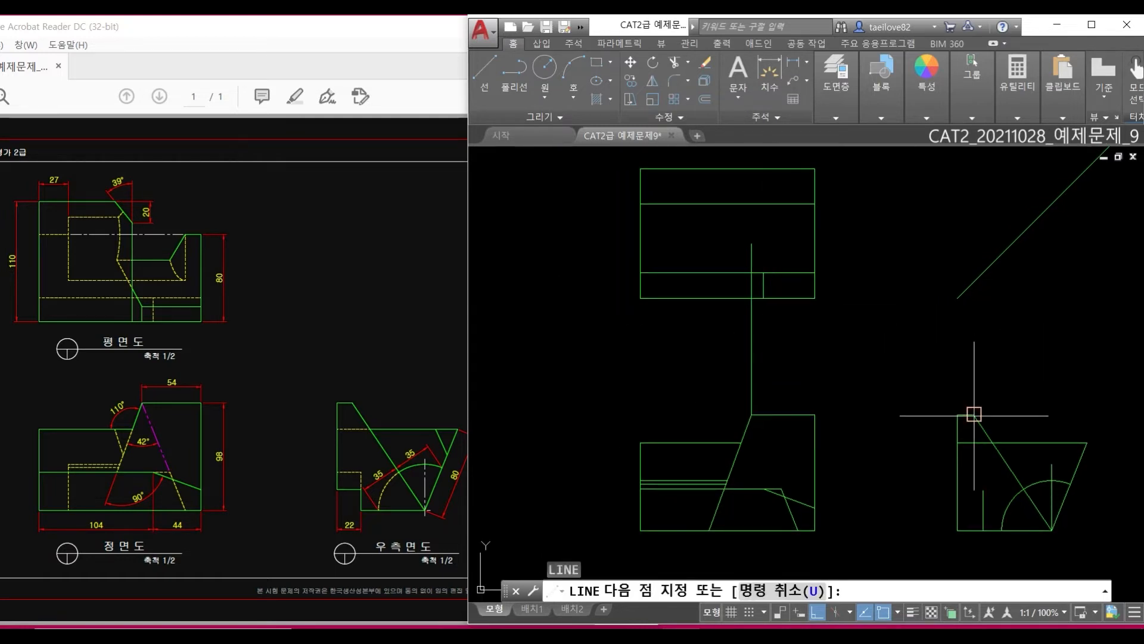
{"action": "left_click", "coordinate": [974, 281]}
{"action": "left_click", "coordinate": [725, 342]}
{"action": "key", "text": "space"}
{"action": "type", "text": "f"}
{"action": "left_click", "coordinate": [751, 329]}
{"action": "left_click", "coordinate": [799, 284]}
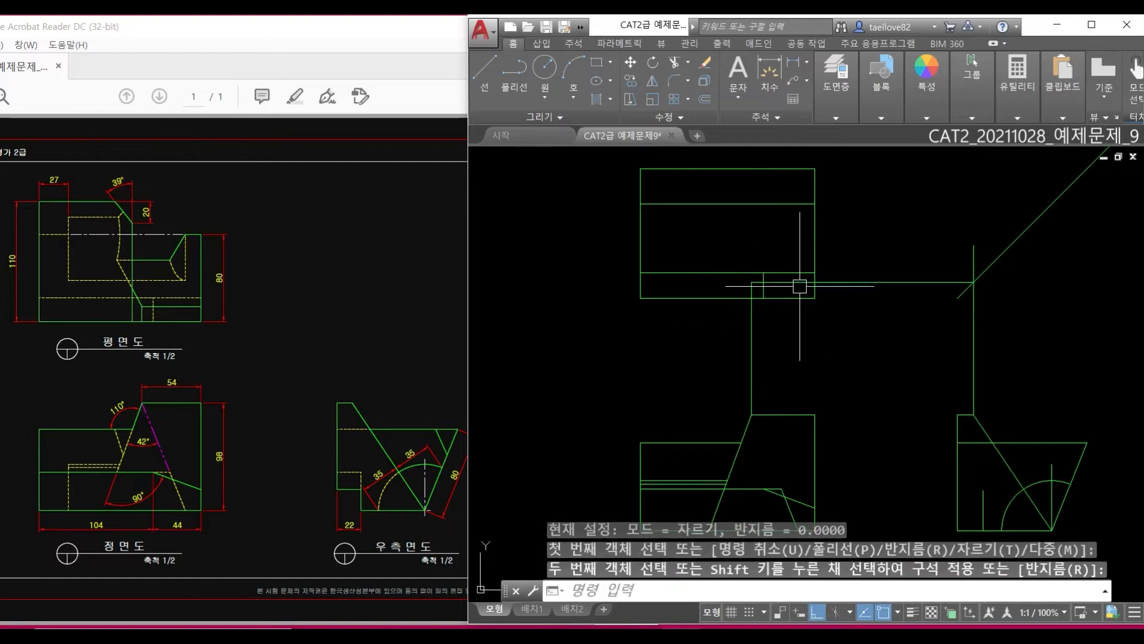
Trim the projected corner lines at the plan's bottom and right edges and erase the remaining construction lines.
{"action": "type", "text": "tr"}
{"action": "left_click", "coordinate": [756, 333]}
{"action": "left_click", "coordinate": [870, 278]}
{"action": "key", "text": "space"}
{"action": "left_click", "coordinate": [1039, 367]}
{"action": "left_click", "coordinate": [890, 360]}
{"action": "type", "text": "e"}
Offset the left edges of the plan and the front view 27 inward.
{"action": "middle_click_drag", "start_coordinate": [817, 378], "coordinate": [837, 407]}
{"action": "type", "text": "o 27"}
{"action": "left_click", "coordinate": [660, 247]}
{"action": "left_click", "coordinate": [715, 254]}
{"action": "middle_click_drag", "start_coordinate": [704, 506], "coordinate": [703, 341]}
{"action": "left_click", "coordinate": [659, 374]}
{"action": "left_click", "coordinate": [695, 361]}
{"action": "key", "text": "space"}
Fillet the front view's 27 offset line with the two upper projected horizontals to form corners.
{"action": "scroll", "coordinate": [695, 361], "scroll_direction": "up", "scroll_amount": 5}
{"action": "type", "text": "f"}
{"action": "left_click", "coordinate": [684, 356]}
{"action": "left_click", "coordinate": [724, 302]}
{"action": "key", "text": "space"}
{"action": "left_click", "coordinate": [681, 370]}
{"action": "left_click", "coordinate": [726, 290]}
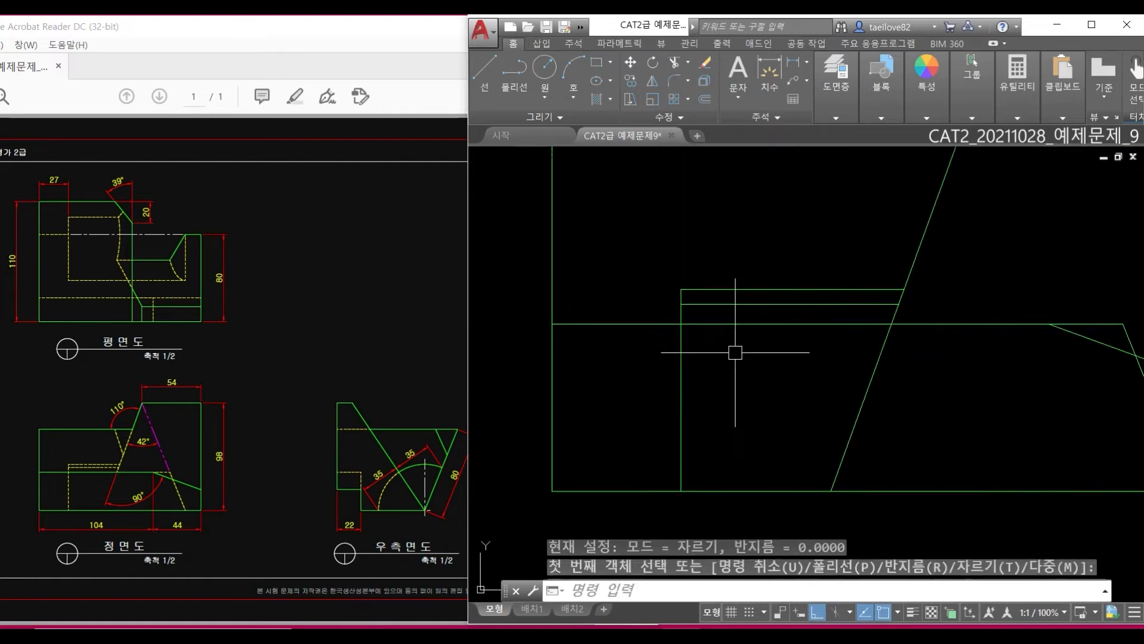
Project the left and right ends of the side view's arc through the 45° line across the plan.
{"action": "scroll", "coordinate": [703, 374], "scroll_direction": "down", "scroll_amount": 5}
{"action": "middle_click_drag", "start_coordinate": [757, 304], "coordinate": [649, 420]}
{"action": "type", "text": "l"}
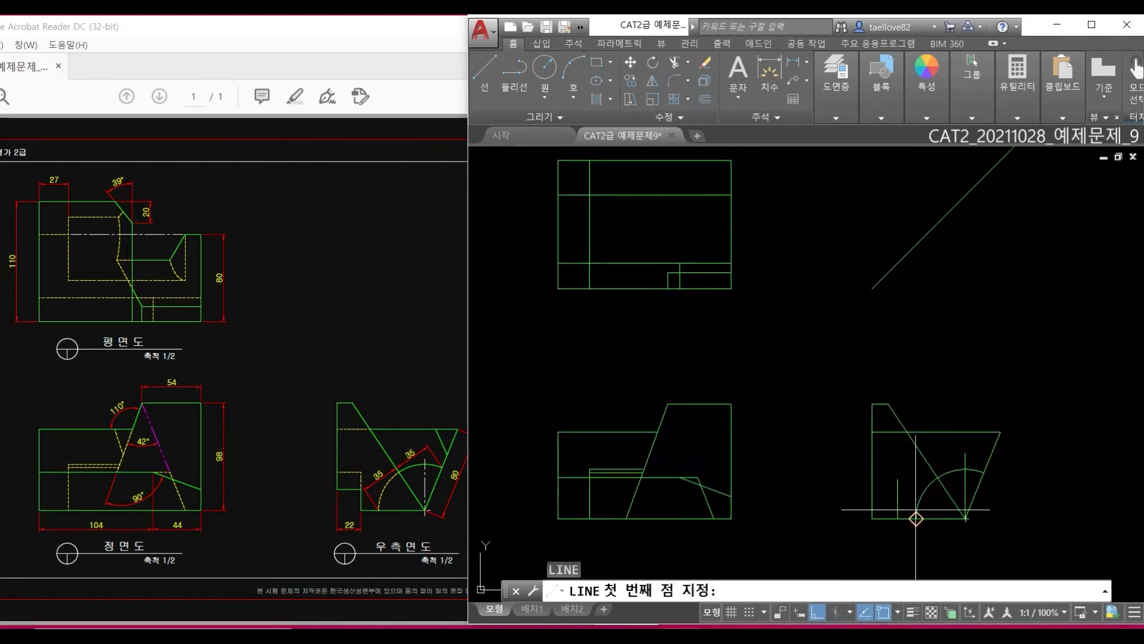
{"action": "left_click", "coordinate": [1000, 431]}
{"action": "middle_click_drag", "start_coordinate": [932, 246], "coordinate": [927, 287]}
{"action": "left_click", "coordinate": [977, 219]}
{"action": "left_click", "coordinate": [911, 285]}
{"action": "left_click", "coordinate": [554, 375]}
Fillet the plan's 27 offset line with the two projected horizontals into sharp corners.
{"action": "type", "text": "f"}
{"action": "left_click", "coordinate": [584, 270]}
{"action": "left_click", "coordinate": [605, 280]}
{"action": "key", "text": "space"}
{"action": "left_click", "coordinate": [584, 253]}
{"action": "left_click", "coordinate": [635, 220]}
{"action": "key", "text": "space"}
Trim the projected horizontals beyond the plan's right edge and erase the vertical construction lines above the side view.
{"action": "key", "text": "space"}
{"action": "left_click", "coordinate": [841, 177]}
{"action": "left_click", "coordinate": [783, 350]}
{"action": "key", "text": "space"}
{"action": "left_click", "coordinate": [1013, 370]}
{"action": "left_click", "coordinate": [838, 416]}
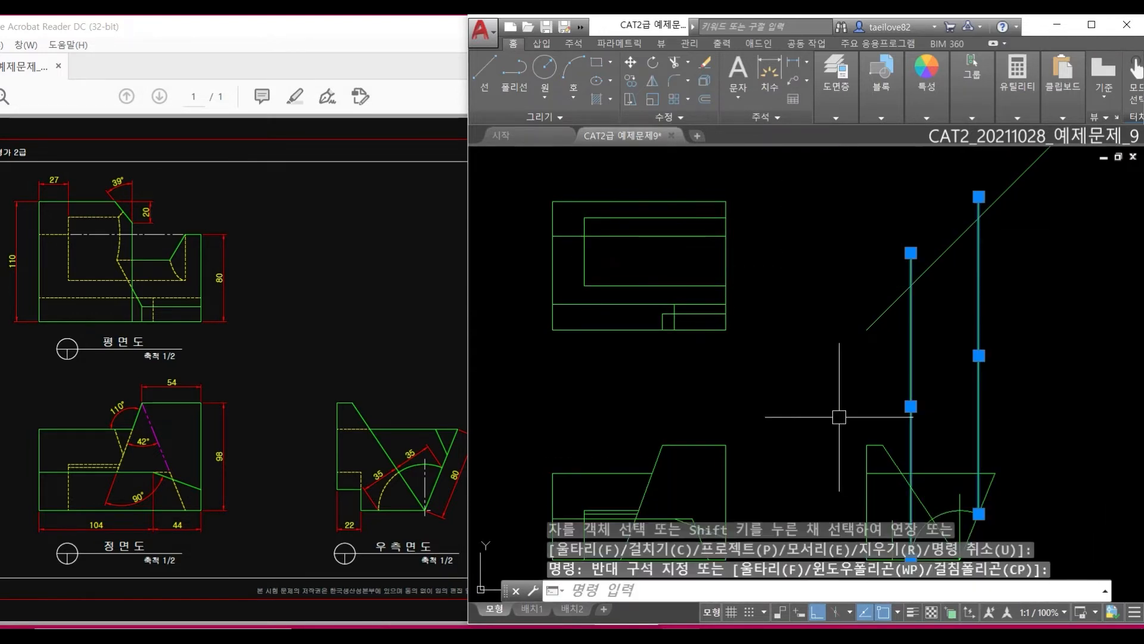
{"action": "type", "text": "e l"}
Draw a vertical line from the right end of the front view's left upper edge up through the plan.
{"action": "left_click", "coordinate": [652, 473]}
{"action": "left_click", "coordinate": [730, 173]}
{"action": "key", "text": "space"}
Chamfer the plan's top edge and the new vertical line using a length of 20 and an angle of 39°.
{"action": "middle_click_drag", "start_coordinate": [707, 256], "coordinate": [704, 286]}
{"action": "type", "text": "CHA"}
{"action": "key", "text": "space"}
{"action": "type", "text": "a"}
{"action": "key", "text": "space"}
{"action": "key", "text": "space"}
{"action": "key", "text": "space"}
{"action": "left_click", "coordinate": [656, 282]}
{"action": "left_click", "coordinate": [622, 230]}
Trim the vertical line's overhang below the plan's bottom edge.
{"action": "type", "text": "TR"}
{"action": "key", "text": "space"}
{"action": "left_click", "coordinate": [635, 361]}
{"action": "key", "text": "space"}
{"action": "left_click", "coordinate": [652, 388]}
{"action": "key", "text": "space"}
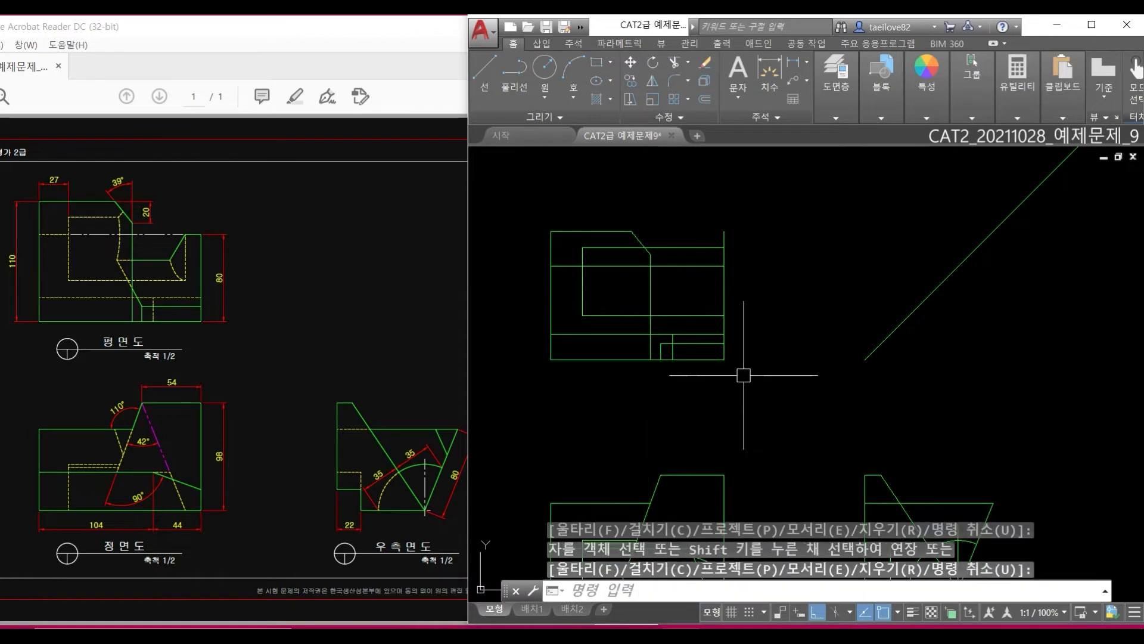
Break the plan's inner upper horizontal line just past the chamfered vertical line, removing its right part.
{"action": "type", "text": "BR"}
{"action": "key", "text": "space"}
{"action": "left_click", "coordinate": [817, 224]}
Project the front view's recess top-right corner and the slanted edge's bottom end vertically up through the plan.
{"action": "scroll", "coordinate": [638, 540], "scroll_direction": "up", "scroll_amount": 2}
{"action": "middle_click_drag", "start_coordinate": [638, 540], "coordinate": [687, 448]}
{"action": "type", "text": "L"}
{"action": "key", "text": "space"}
{"action": "left_click", "coordinate": [688, 447]}
{"action": "scroll", "coordinate": [687, 465], "scroll_direction": "down", "scroll_amount": 3}
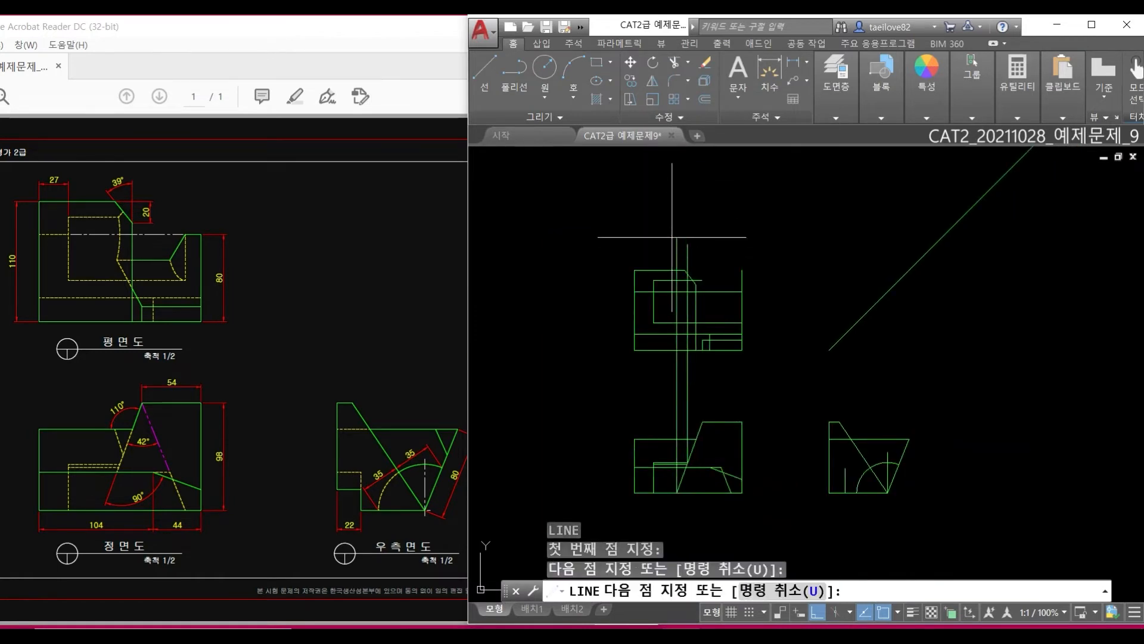
Project the left end of the right side view's arc up to the 45° line and horizontally across the plan.
{"action": "left_click", "coordinate": [857, 493]}
{"action": "left_click", "coordinate": [857, 282]}
{"action": "left_click", "coordinate": [857, 322]}
{"action": "left_click", "coordinate": [605, 345]}
{"action": "scroll", "coordinate": [647, 313], "scroll_direction": "up", "scroll_amount": 2}
Assign the plan's upper horizontal axis line and the left vertical projection line to the center layer.
{"action": "left_click", "coordinate": [694, 294]}
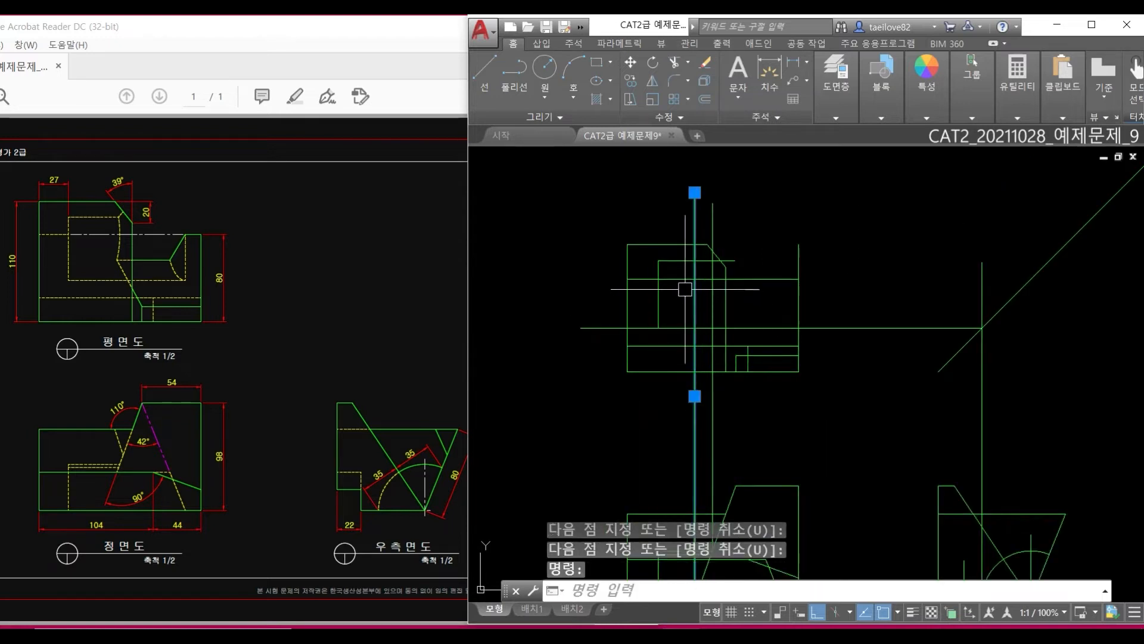
{"action": "left_click", "coordinate": [700, 279]}
{"action": "left_click", "coordinate": [833, 102]}
{"action": "left_click", "coordinate": [933, 136]}
{"action": "left_click", "coordinate": [920, 185]}
{"action": "key", "text": "Escape"}
{"action": "key", "text": "Escape"}
{"action": "key", "text": "Escape"}
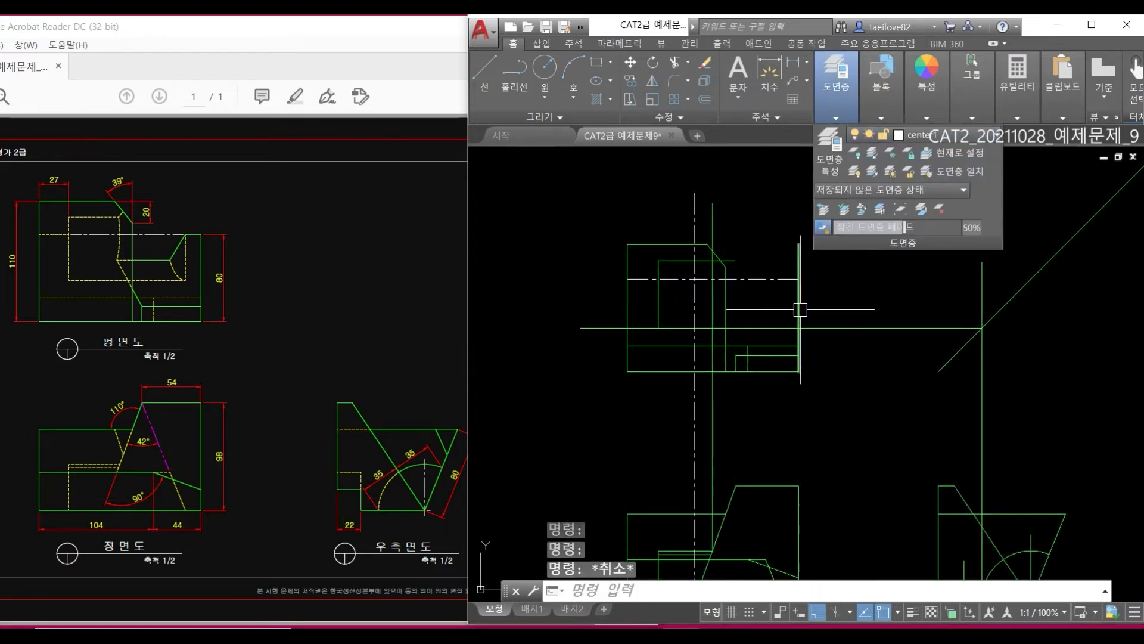
Draw an ellipse centered on the plan's center line crossing, reaching the horizontal projection line below and the vertical projection line beside it.
{"action": "type", "text": "E"}
{"action": "key", "text": "Return"}
{"action": "scroll", "coordinate": [712, 264], "scroll_direction": "up", "scroll_amount": 4}
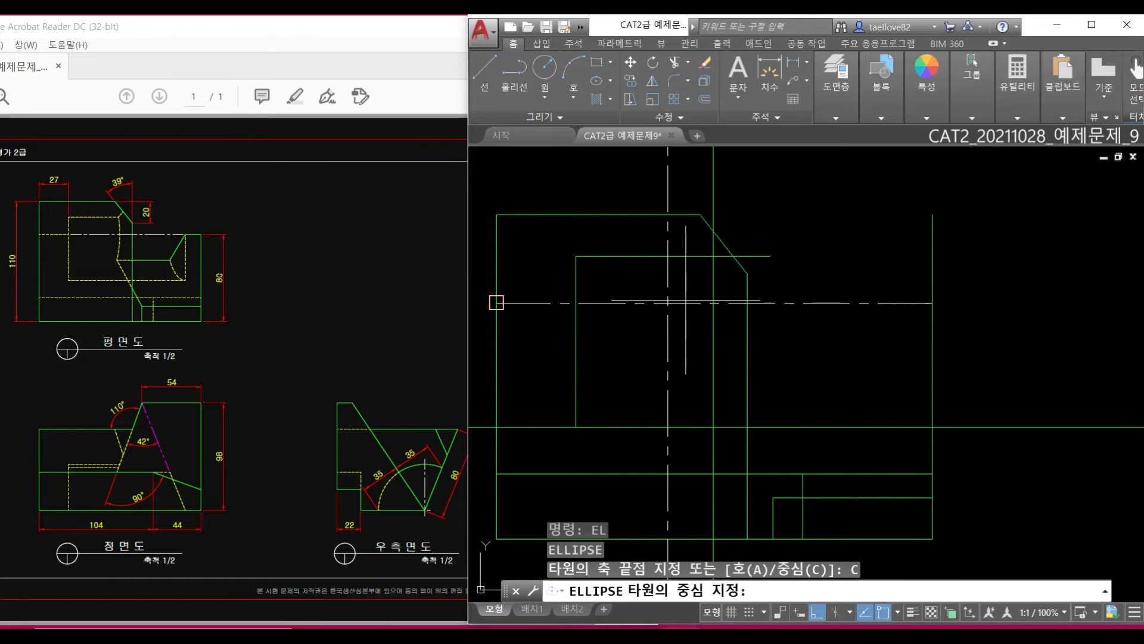
{"action": "left_click", "coordinate": [668, 302]}
{"action": "left_click", "coordinate": [668, 427]}
{"action": "right_click", "coordinate": [668, 428], "text": "shift"}
{"action": "key", "text": "i"}
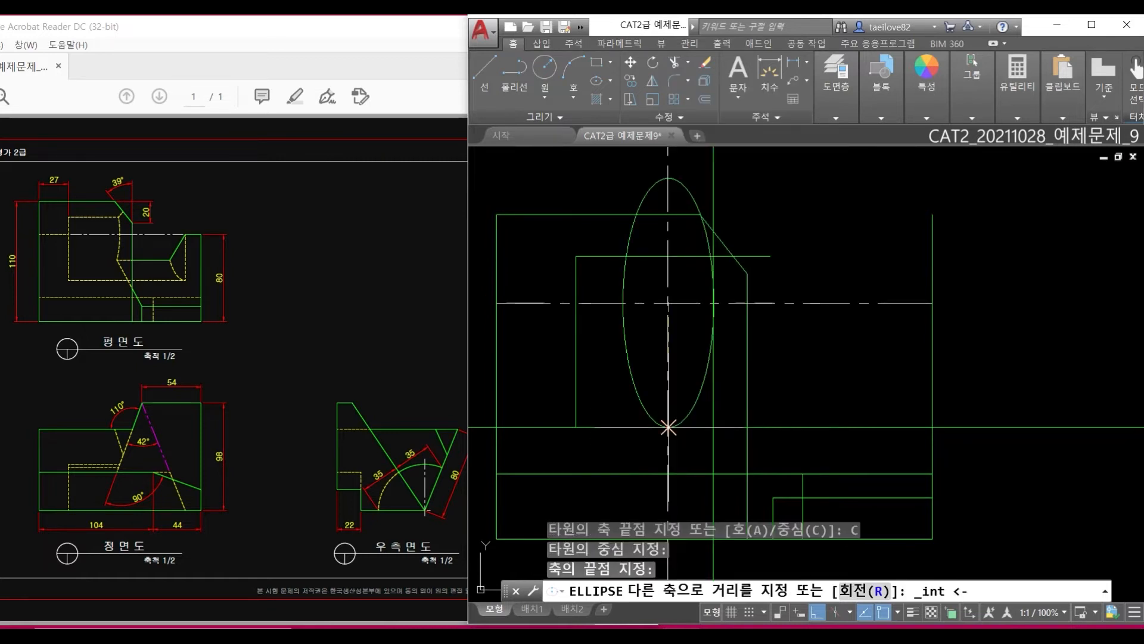
{"action": "left_click", "coordinate": [713, 303]}
{"action": "key", "text": "Escape"}
{"action": "key", "text": "Escape"}
Erase the three green projection lines used to size the ellipse.
{"action": "scroll", "coordinate": [702, 238], "scroll_direction": "down", "scroll_amount": 4}
{"action": "key", "text": "f"}
{"action": "key", "text": "Return"}
{"action": "key", "text": "Escape"}
{"action": "key", "text": "Escape"}
{"action": "left_click", "coordinate": [706, 206]}
{"action": "left_click", "coordinate": [782, 314]}
{"action": "key", "text": "Delete"}
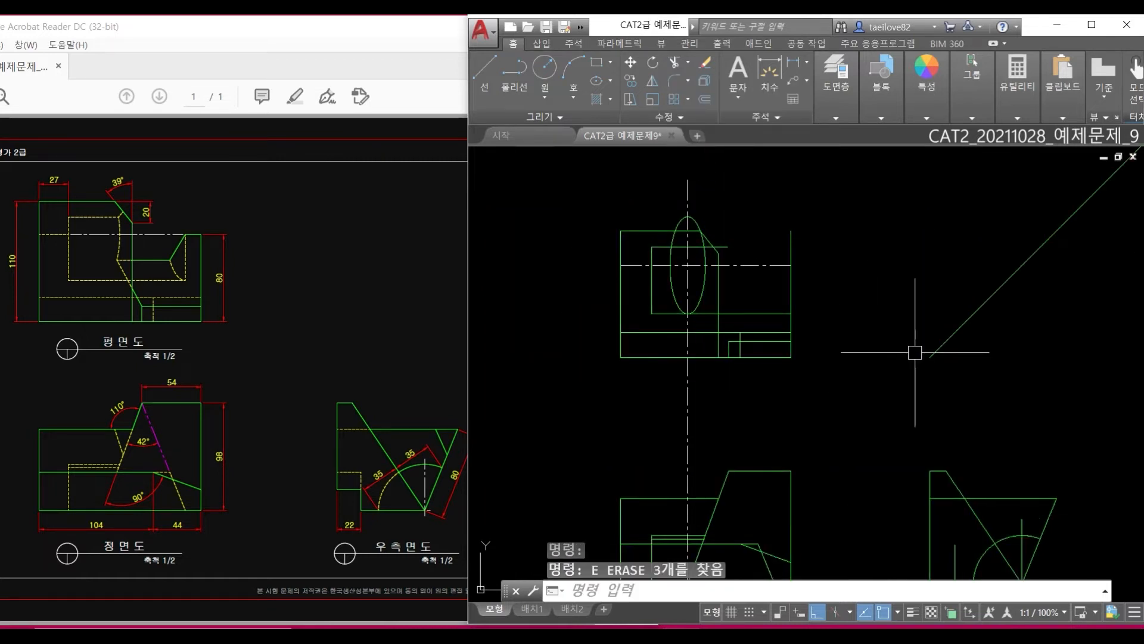
Restore the plan's square corner outside the chamfer with Fillet, and draw a diagonal from it to the inner upper line's ellipse crossing.
{"action": "scroll", "coordinate": [718, 229], "scroll_direction": "up", "scroll_amount": 6}
{"action": "key", "text": "f"}
{"action": "key", "text": "Return"}
{"action": "left_click", "coordinate": [621, 237]}
{"action": "key", "text": "Escape"}
{"action": "key", "text": "l"}
{"action": "key", "text": "Return"}
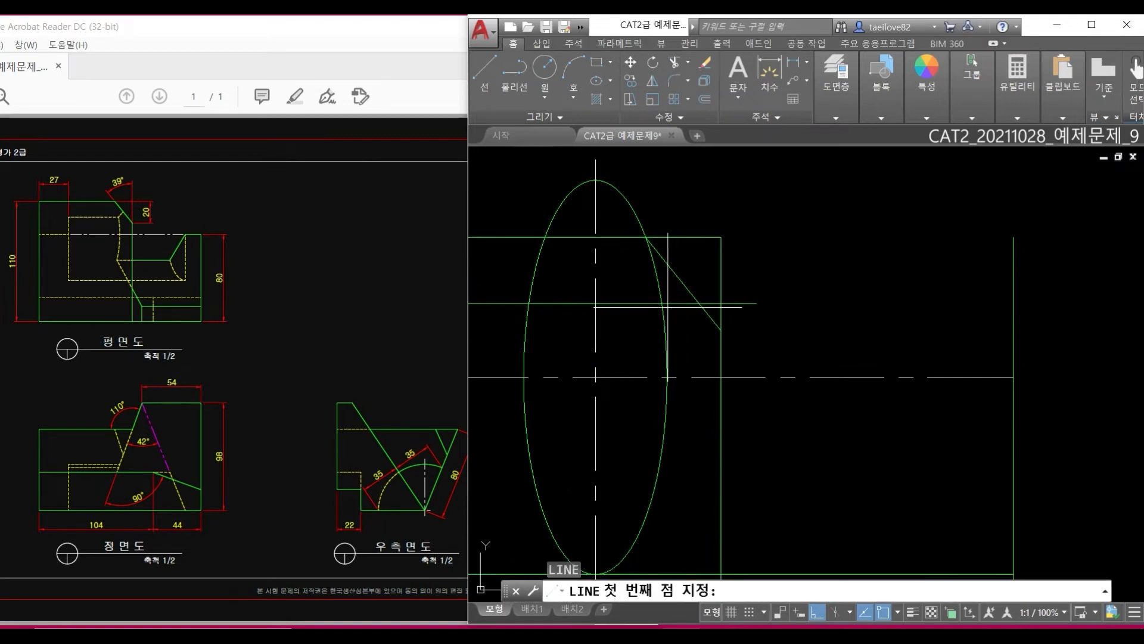
Trim the inner upper horizontal line's overhang beyond the ellipse.
{"action": "key", "text": "t"}
{"action": "key", "text": "r"}
{"action": "key", "text": "Return"}
{"action": "left_click", "coordinate": [701, 259]}
{"action": "key", "text": "Return"}
{"action": "left_click", "coordinate": [746, 301]}
{"action": "key", "text": "Escape"}
Trim the short diagonal and the square corner lines outside the plan's chamfer.
{"action": "key", "text": "t"}
{"action": "key", "text": "r"}
{"action": "key", "text": "Return"}
{"action": "key", "text": "Return"}
{"action": "left_click", "coordinate": [779, 202]}
{"action": "key", "text": "Escape"}
{"action": "key", "text": "Return"}
{"action": "left_click", "coordinate": [709, 300]}
{"action": "key", "text": "Return"}
{"action": "left_click", "coordinate": [745, 201]}
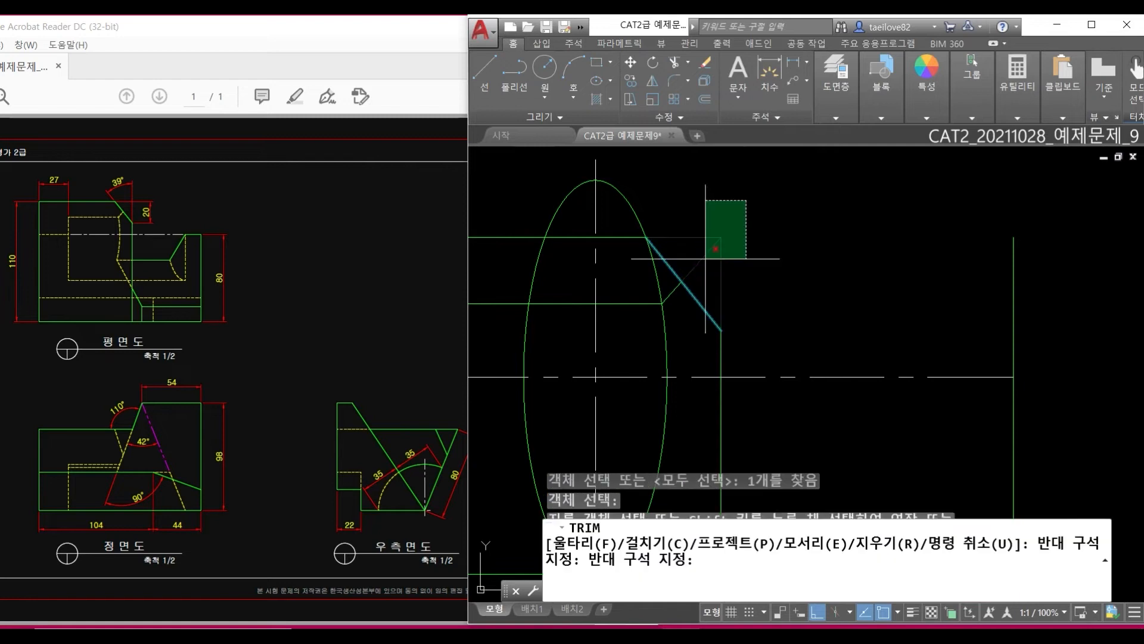
{"action": "left_click", "coordinate": [705, 258]}
Trim the ellipse down to its right-hand arc between the plan's inner upper and lower horizontal lines.
{"action": "scroll", "coordinate": [724, 252], "scroll_direction": "down", "scroll_amount": 4}
{"action": "key", "text": "Return"}
{"action": "key", "text": "Return"}
{"action": "left_click", "coordinate": [690, 377]}
{"action": "key", "text": "Return"}
{"action": "left_click", "coordinate": [685, 375]}
{"action": "left_click", "coordinate": [661, 362]}
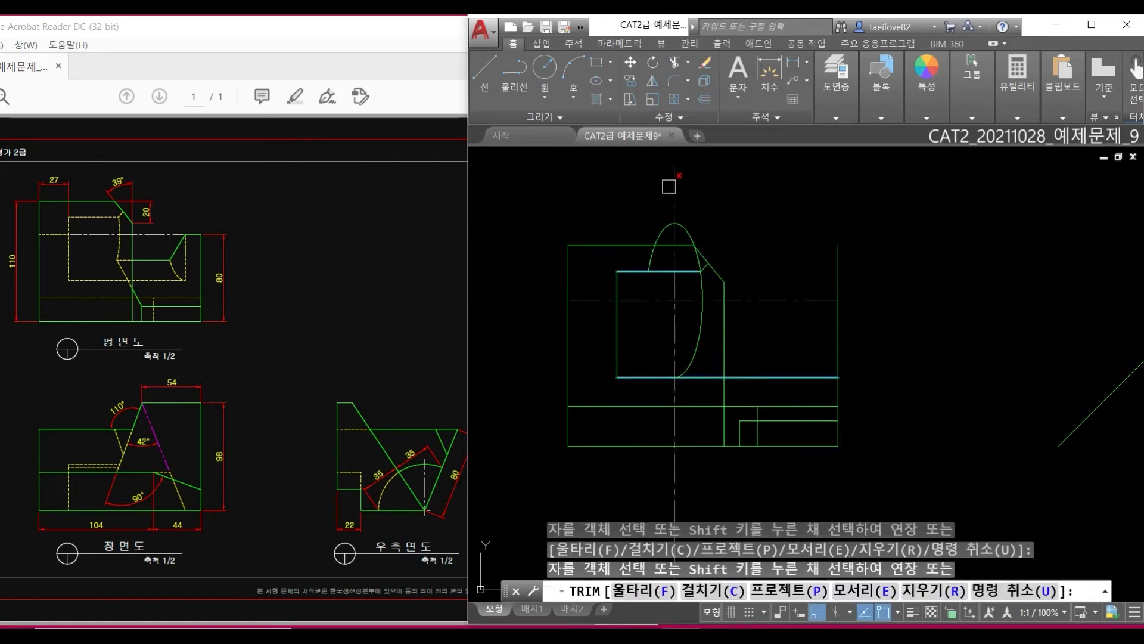
{"action": "left_click", "coordinate": [674, 227]}
{"action": "key", "text": "Return"}
Project the crossing of the right side view's arc and slanted edge up to the 45° line and across the plan.
{"action": "scroll", "coordinate": [721, 317], "scroll_direction": "down", "scroll_amount": 3}
{"action": "middle_click_drag", "start_coordinate": [789, 469], "coordinate": [761, 361]}
{"action": "key", "text": "Escape"}
{"action": "key", "text": "Escape"}
{"action": "key", "text": "Escape"}
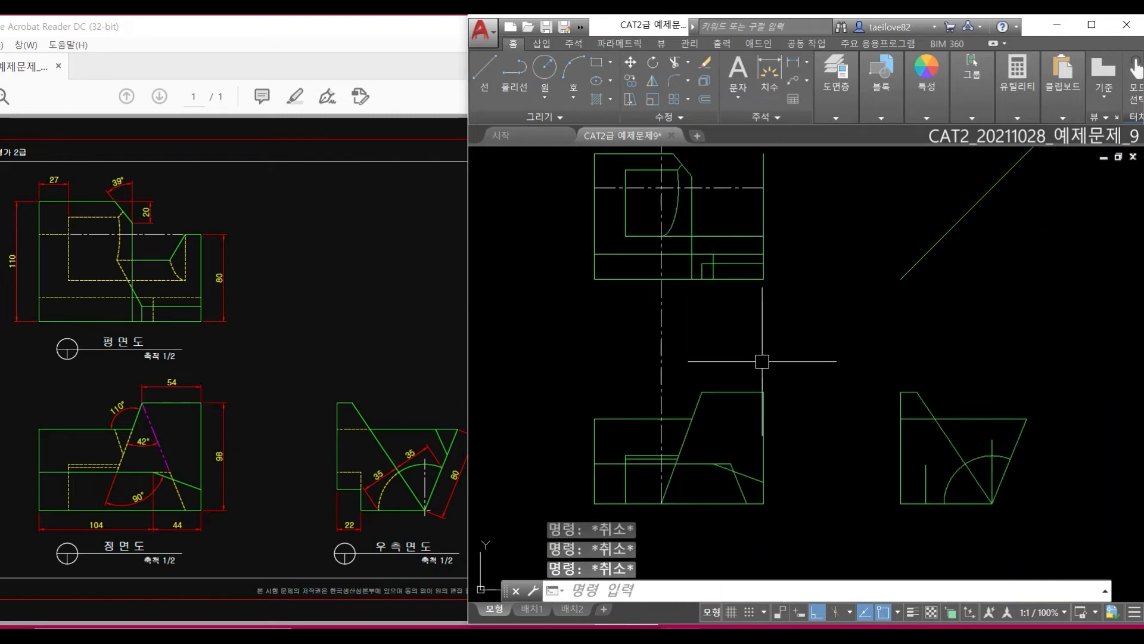
{"action": "left_click", "coordinate": [940, 177]}
{"action": "key", "text": "Return"}
{"action": "key", "text": "Return"}
{"action": "left_click", "coordinate": [965, 215]}
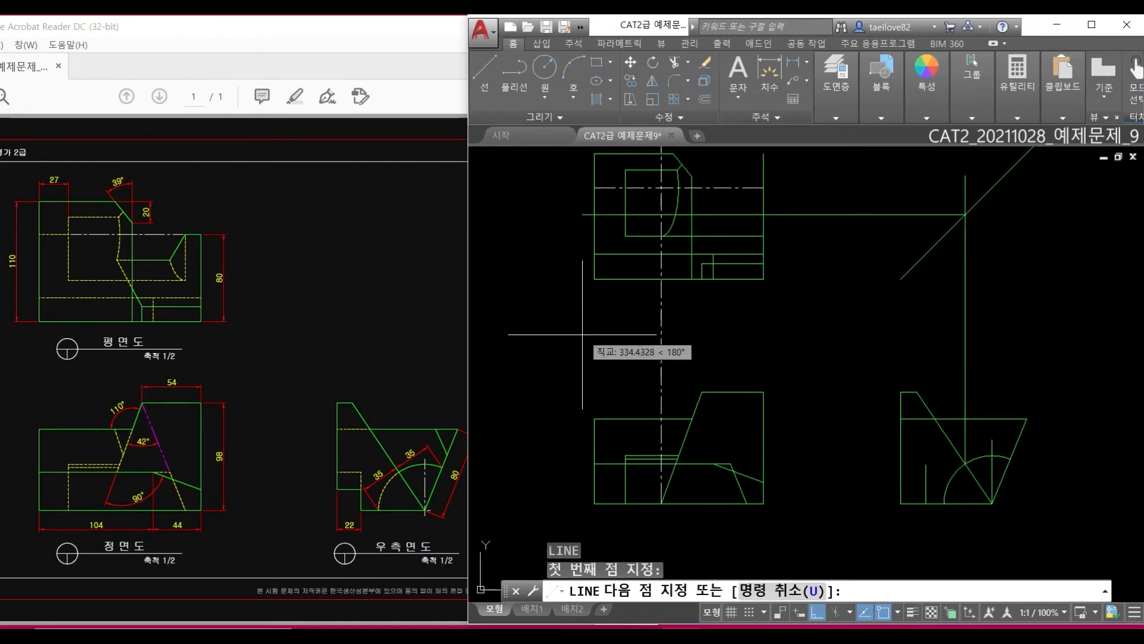
{"action": "left_click", "coordinate": [582, 334]}
{"action": "key", "text": "Return"}
Draw a slanted line from the arc's projection crossing to the small rectangle's upper-left corner, and erase the vertical center line.
{"action": "key", "text": "Return"}
{"action": "scroll", "coordinate": [672, 228], "scroll_direction": "up", "scroll_amount": 4}
{"action": "left_click", "coordinate": [644, 416]}
{"action": "key", "text": "Delete"}
{"action": "middle_click_drag", "start_coordinate": [690, 220], "coordinate": [689, 294]}
Trim the arc below the horizontal projection line and the projection line's part left of the slanted line.
{"action": "type", "text": "TR"}
{"action": "key", "text": "Return"}
{"action": "left_click", "coordinate": [693, 292]}
{"action": "key", "text": "Return"}
{"action": "left_click", "coordinate": [672, 295]}
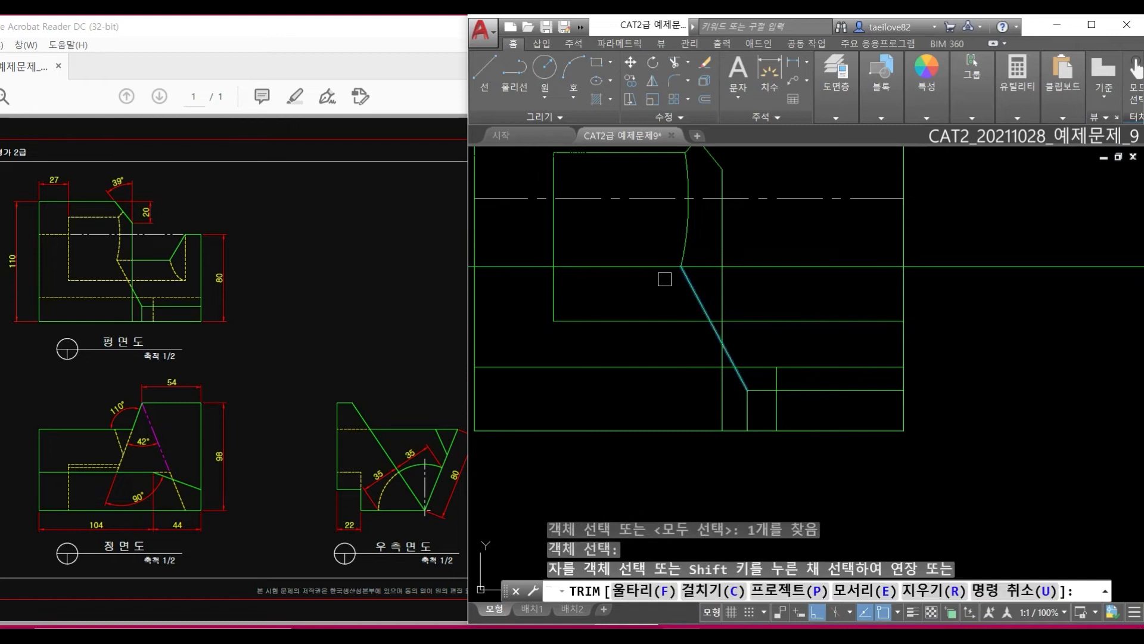
{"action": "key", "text": "Return"}
{"action": "left_click", "coordinate": [654, 266]}
{"action": "key", "text": "Return"}
Measure distances from points on the plan's arc down to the matching points in the front view.
{"action": "type", "text": "DI"}
{"action": "key", "text": "Return"}
{"action": "left_click", "coordinate": [681, 237]}
{"action": "scroll", "coordinate": [682, 238], "scroll_direction": "down", "scroll_amount": 4}
{"action": "scroll", "coordinate": [693, 394], "scroll_direction": "up", "scroll_amount": 6}
{"action": "scroll", "coordinate": [638, 356], "scroll_direction": "up", "scroll_amount": 2}
{"action": "left_click", "coordinate": [648, 375]}
{"action": "key", "text": "Return"}
{"action": "left_click", "coordinate": [659, 345]}
{"action": "scroll", "coordinate": [677, 405], "scroll_direction": "down", "scroll_amount": 8}
{"action": "scroll", "coordinate": [688, 294], "scroll_direction": "up", "scroll_amount": 5}
{"action": "left_click", "coordinate": [675, 197]}
{"action": "key", "text": "Return"}
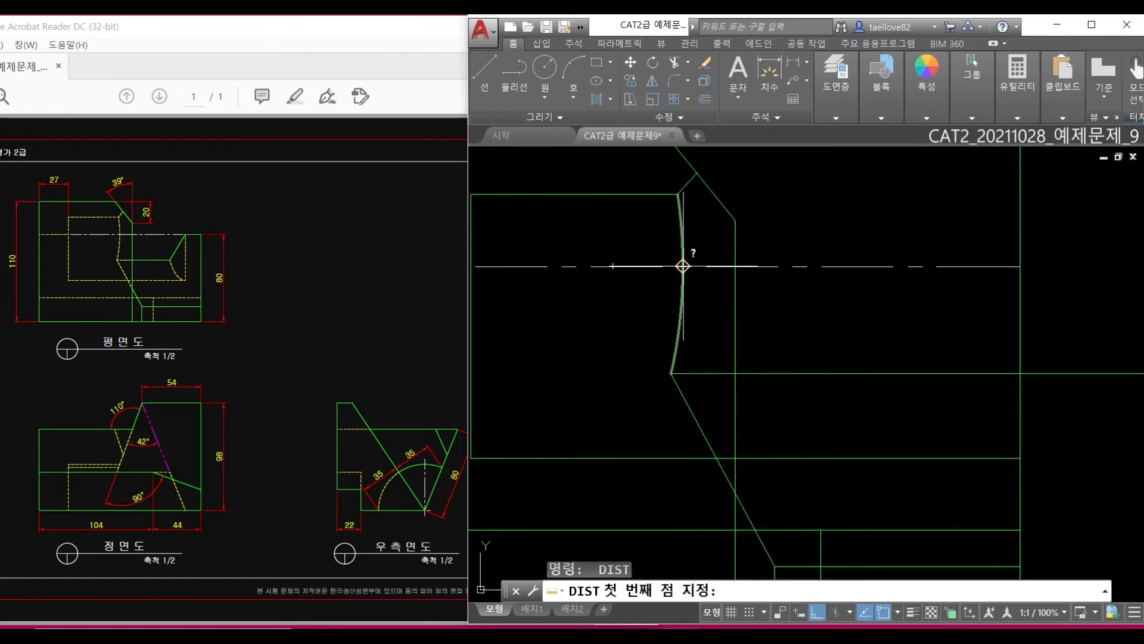
{"action": "left_click", "coordinate": [682, 266]}
{"action": "scroll", "coordinate": [683, 257], "scroll_direction": "down", "scroll_amount": 6}
{"action": "scroll", "coordinate": [639, 435], "scroll_direction": "up", "scroll_amount": 5}
{"action": "left_click", "coordinate": [637, 493]}
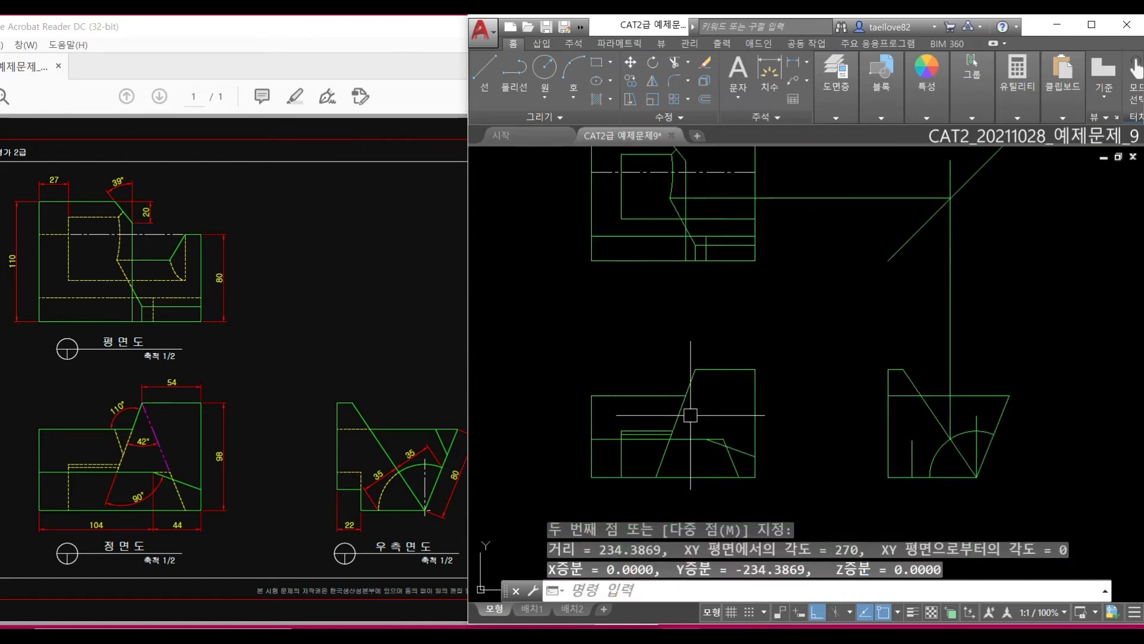
{"action": "key", "text": "Escape"}
{"action": "key", "text": "Escape"}
Draw a vertical line from the bottom end of the front view's right slanted line up through the plan.
{"action": "scroll", "coordinate": [736, 351], "scroll_direction": "down", "scroll_amount": 6}
{"action": "type", "text": "l"}
{"action": "key", "text": "Return"}
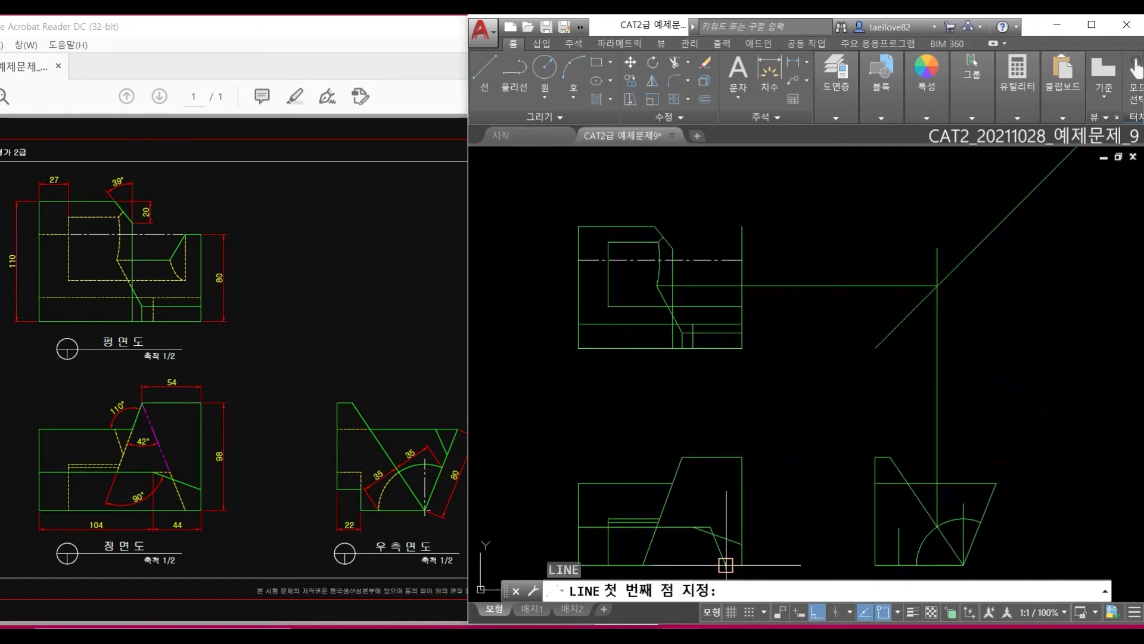
{"action": "left_click", "coordinate": [771, 212]}
{"action": "key", "text": "Return"}
Project the top of the right side view's arc horizontally to the front view, and erase the vertical projection line to the 45° line.
{"action": "middle_click_drag", "start_coordinate": [894, 442], "coordinate": [895, 380]}
{"action": "key", "text": "Return"}
{"action": "left_click", "coordinate": [963, 457]}
{"action": "left_click", "coordinate": [663, 528]}
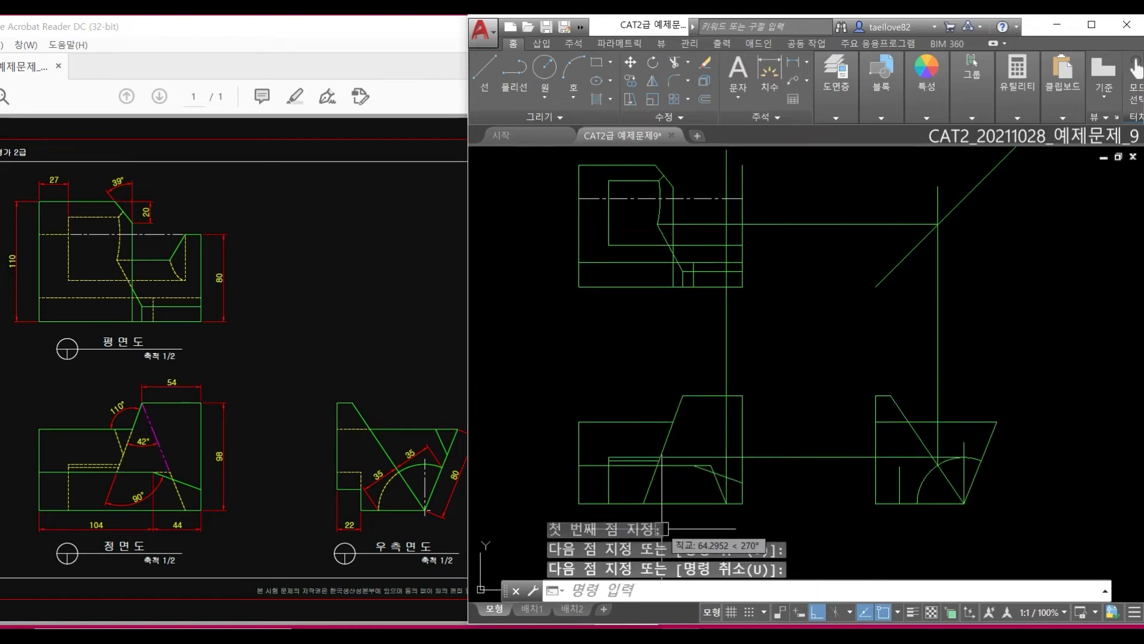
{"action": "key", "text": "Delete"}
Extend the front view's right slanted line up to the horizontal projection line.
{"action": "type", "text": "ex"}
{"action": "key", "text": "Return"}
{"action": "key", "text": "Return"}
{"action": "scroll", "coordinate": [739, 479], "scroll_direction": "up", "scroll_amount": 6}
{"action": "key", "text": "Escape"}
{"action": "key", "text": "Escape"}
{"action": "left_click", "coordinate": [721, 424]}
{"action": "key", "text": "Escape"}
{"action": "key", "text": "Escape"}
{"action": "scroll", "coordinate": [688, 460], "scroll_direction": "up", "scroll_amount": 3}
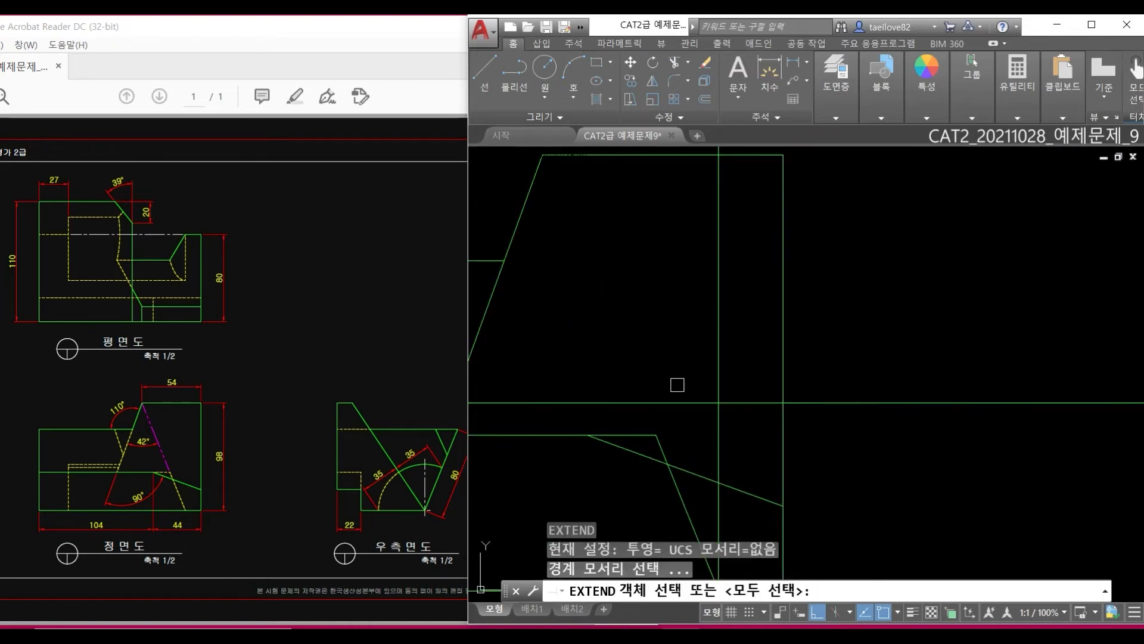
{"action": "left_click", "coordinate": [678, 401]}
{"action": "key", "text": "Return"}
{"action": "left_click", "coordinate": [666, 442]}
{"action": "key", "text": "Return"}
Draw a vertical line from the extended slanted line's top end up past the plan.
{"action": "type", "text": "l"}
{"action": "key", "text": "Return"}
{"action": "left_click", "coordinate": [642, 402]}
{"action": "scroll", "coordinate": [655, 435], "scroll_direction": "down", "scroll_amount": 8}
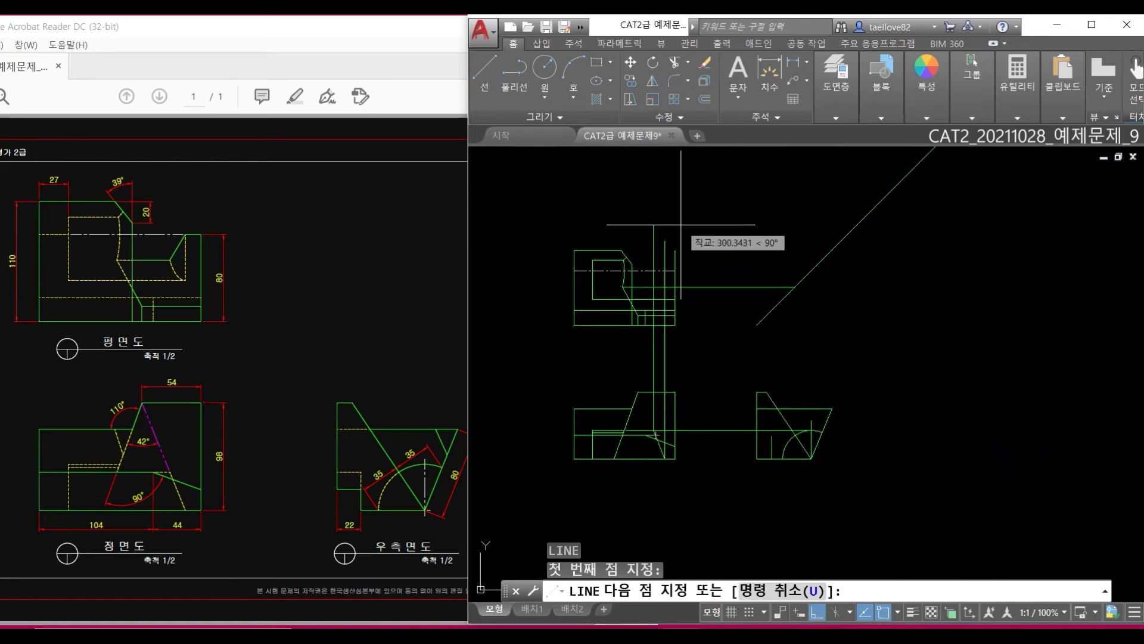
{"action": "left_click", "coordinate": [682, 225]}
{"action": "key", "text": "Return"}
Match the plan's right vertical projection line to the horizontal center line's properties.
{"action": "scroll", "coordinate": [672, 259], "scroll_direction": "up", "scroll_amount": 4}
{"action": "type", "text": "ma"}
{"action": "key", "text": "Return"}
{"action": "left_click", "coordinate": [656, 276]}
{"action": "left_click", "coordinate": [664, 306]}
{"action": "key", "text": "Return"}
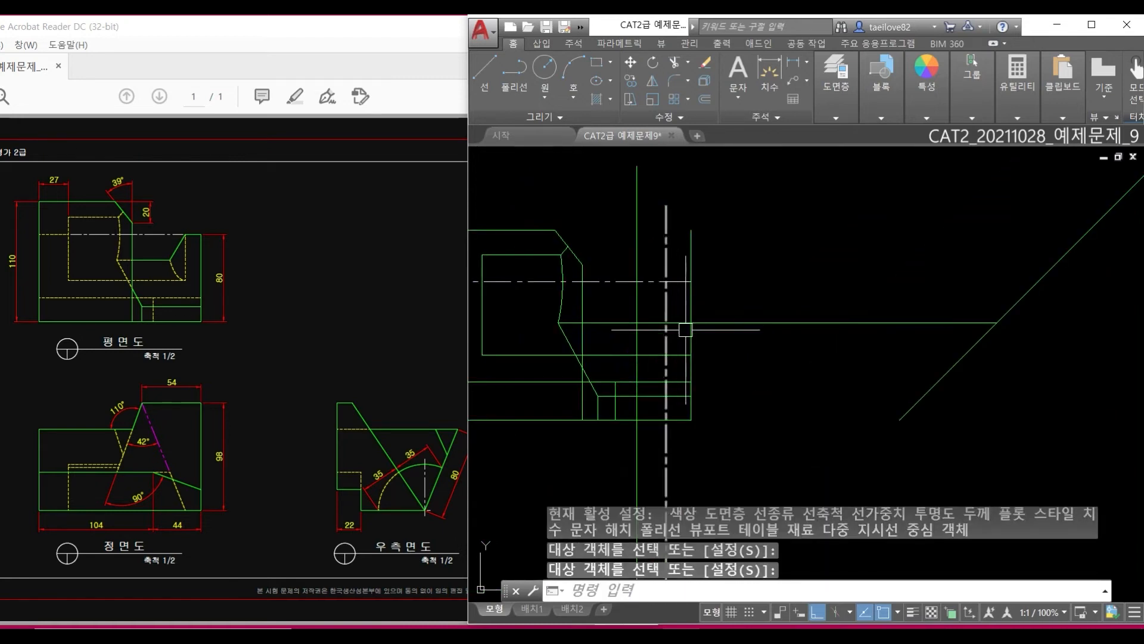
Draw a vertical projection line from the left end of the right side view's arc up past the 45° line.
{"action": "key", "text": "Escape"}
{"action": "key", "text": "Escape"}
{"action": "key", "text": "Escape"}
{"action": "scroll", "coordinate": [685, 324], "scroll_direction": "down", "scroll_amount": 3}
{"action": "type", "text": "L"}
{"action": "left_click", "coordinate": [863, 509]}
{"action": "left_click", "coordinate": [862, 210]}
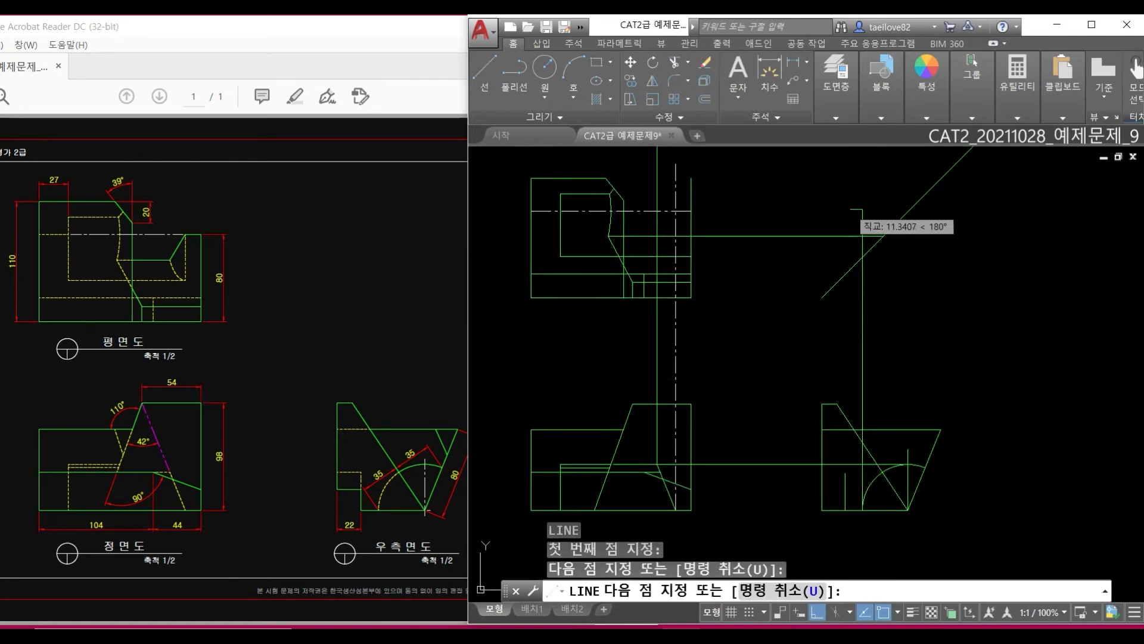
Project the vertical line's crossing with the 45° line horizontally to the plan, and cut the old horizontal projection line back to the plan's right edge.
{"action": "key", "text": "Return"}
{"action": "left_click", "coordinate": [745, 236]}
{"action": "left_click", "coordinate": [882, 236]}
{"action": "left_click", "coordinate": [691, 236]}
{"action": "key", "text": "Escape"}
{"action": "key", "text": "Escape"}
{"action": "key", "text": "Escape"}
Try to draw a center-based ellipse at the plan's center line intersection, reaching to the projection lines.
{"action": "middle_click_drag", "start_coordinate": [715, 333], "coordinate": [719, 364]}
{"action": "type", "text": "el"}
{"action": "key", "text": "Return"}
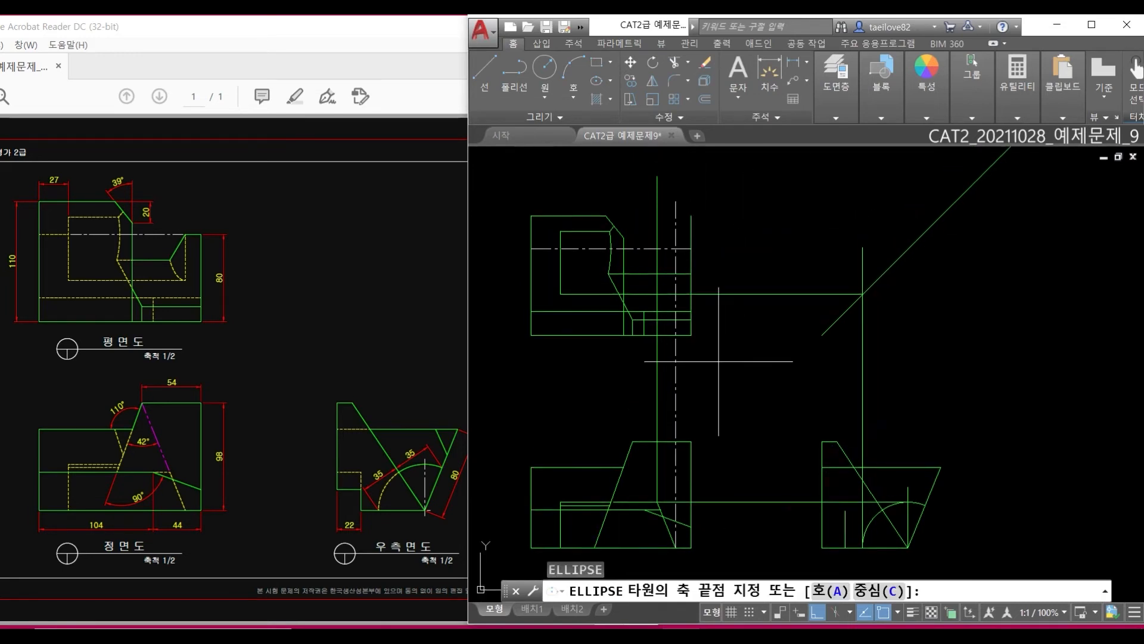
{"action": "type", "text": "C"}
{"action": "key", "text": "Return"}
{"action": "scroll", "coordinate": [656, 227], "scroll_direction": "up", "scroll_amount": 2}
{"action": "left_click", "coordinate": [676, 248]}
{"action": "left_click", "coordinate": [676, 294]}
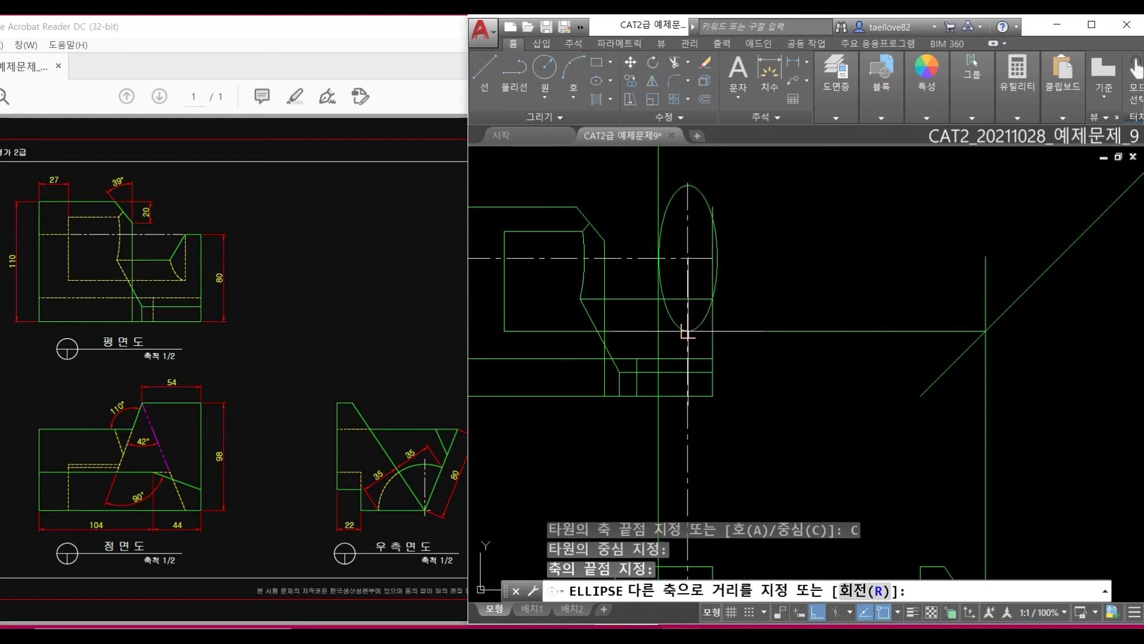
{"action": "left_click", "coordinate": [695, 248]}
{"action": "left_click", "coordinate": [704, 323]}
{"action": "type", "text": "e"}
{"action": "key", "text": "Return"}
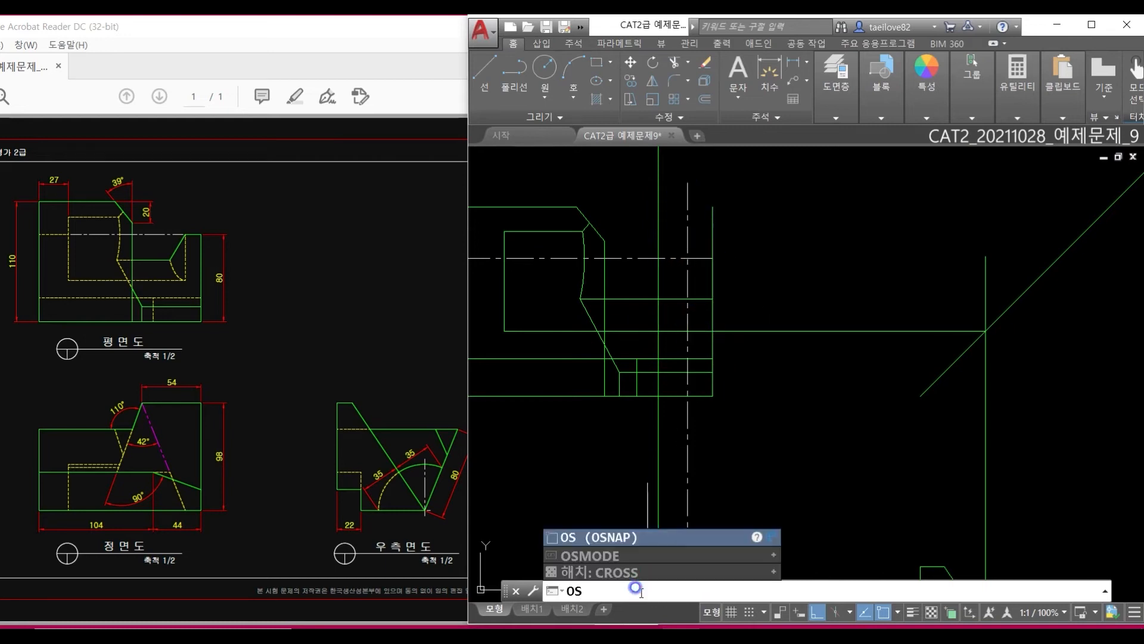
Adjust the object snap settings.
{"action": "key", "text": "Return"}
{"action": "left_click", "coordinate": [595, 462]}
{"action": "key", "text": "Escape"}
{"action": "key", "text": "Escape"}
{"action": "key", "text": "Escape"}
Draw an ellipse centered on the plan's center line intersection, reaching left to the vertical projection line and down to the horizontal one.
{"action": "type", "text": "c"}
{"action": "key", "text": "Return"}
{"action": "left_click", "coordinate": [687, 258]}
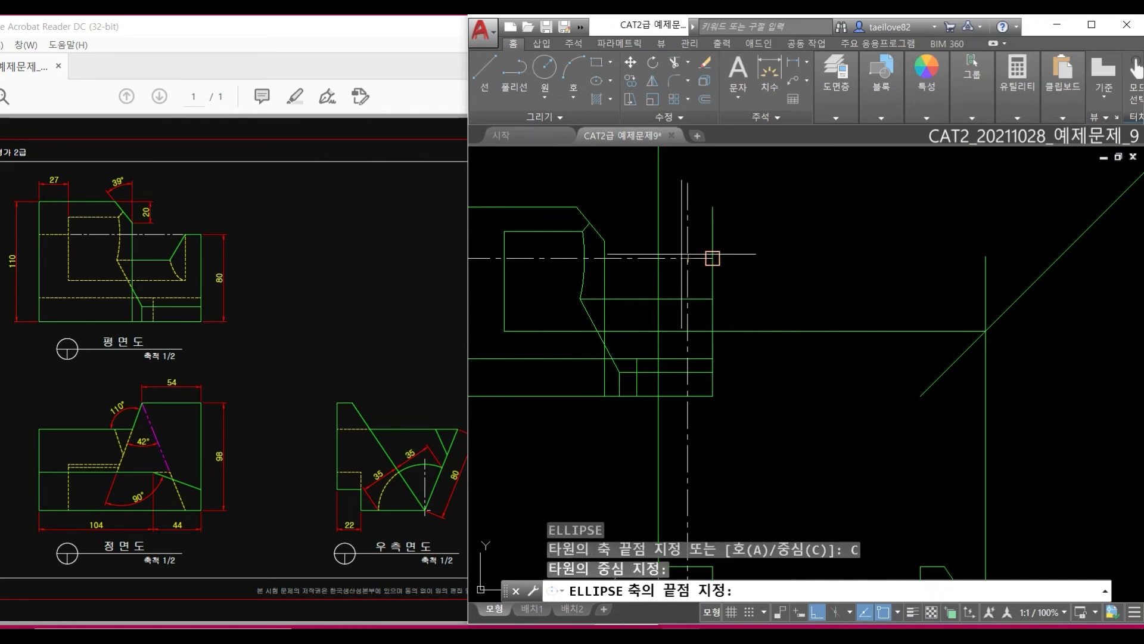
{"action": "left_click", "coordinate": [658, 258]}
{"action": "left_click", "coordinate": [688, 330]}
{"action": "scroll", "coordinate": [719, 313], "scroll_direction": "down", "scroll_amount": 2}
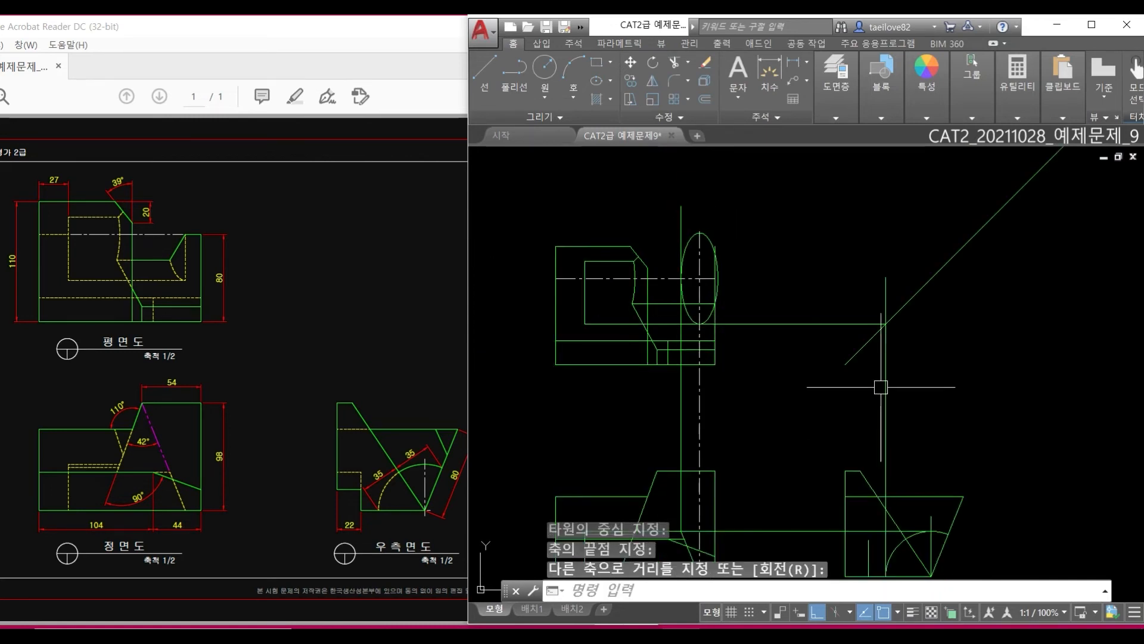
Erase the projection lines that were used to size the ellipse.
{"action": "middle_click_drag", "start_coordinate": [856, 370], "coordinate": [872, 314]}
{"action": "left_click", "coordinate": [901, 322]}
{"action": "left_click", "coordinate": [792, 266]}
{"action": "left_click", "coordinate": [697, 328]}
{"action": "left_click", "coordinate": [798, 472]}
{"action": "key", "text": "Delete"}
Draw a slanted line in the plan from the center line intersection to the point where the ellipse's lower left meets the inner horizontal line.
{"action": "type", "text": "l"}
{"action": "key", "text": "Return"}
{"action": "scroll", "coordinate": [742, 341], "scroll_direction": "up", "scroll_amount": 2}
{"action": "scroll", "coordinate": [718, 298], "scroll_direction": "down", "scroll_amount": 4}
{"action": "key", "text": "Escape"}
{"action": "key", "text": "Escape"}
Match the plan's horizontal center line to the green outline's properties.
{"action": "type", "text": "ma"}
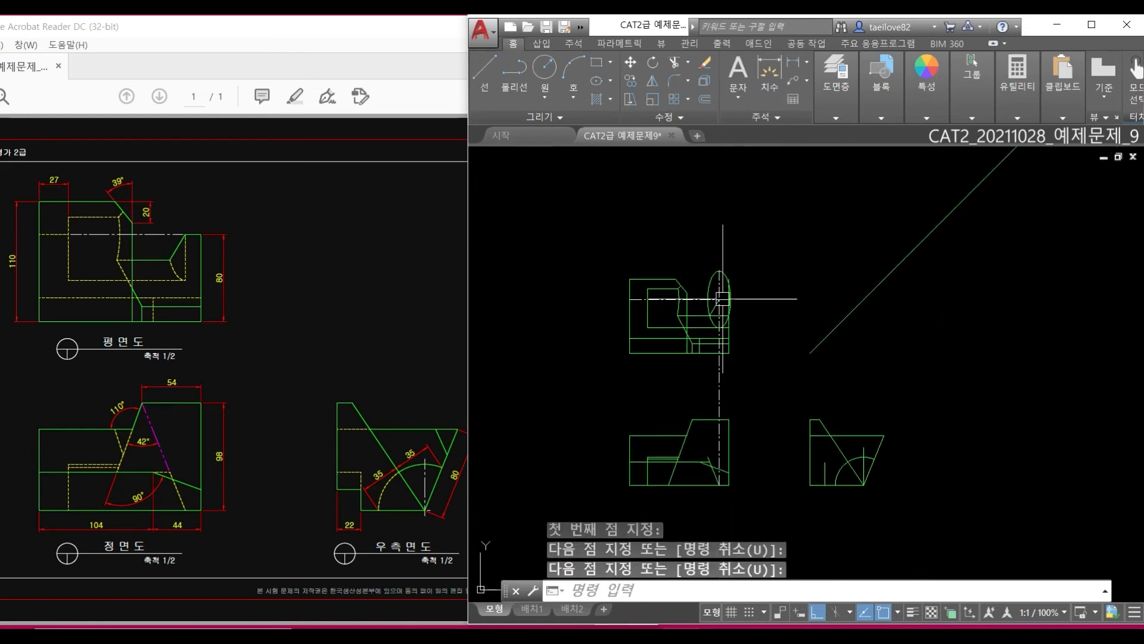
{"action": "key", "text": "Return"}
{"action": "scroll", "coordinate": [712, 299], "scroll_direction": "up", "scroll_amount": 4}
{"action": "left_click", "coordinate": [718, 310]}
{"action": "left_click", "coordinate": [734, 331]}
{"action": "key", "text": "Return"}
Trim the plan's ellipse to its lower-left arc between the slanted line and the vertical center line.
{"action": "scroll", "coordinate": [729, 323], "scroll_direction": "up", "scroll_amount": 4}
{"action": "key", "text": "Return"}
{"action": "left_click", "coordinate": [711, 288]}
{"action": "key", "text": "Return"}
{"action": "left_click", "coordinate": [721, 338]}
{"action": "scroll", "coordinate": [745, 309], "scroll_direction": "down", "scroll_amount": 2}
{"action": "key", "text": "Return"}
{"action": "key", "text": "Return"}
{"action": "left_click", "coordinate": [717, 305]}
{"action": "left_click", "coordinate": [742, 241]}
Trim the plan's right edge above the horizontal line and the vertical center line's parts beyond the arc and slanted line.
{"action": "key", "text": "Return"}
{"action": "key", "text": "Return"}
{"action": "key", "text": "Return"}
{"action": "left_click", "coordinate": [763, 377]}
{"action": "key", "text": "Return"}
{"action": "scroll", "coordinate": [762, 266], "scroll_direction": "down", "scroll_amount": 5}
{"action": "type", "text": "r"}
{"action": "key", "text": "Return"}
{"action": "key", "text": "Return"}
{"action": "left_click", "coordinate": [770, 251]}
{"action": "key", "text": "Return"}
Match the plan's remaining vertical center line to the green outline's properties.
{"action": "type", "text": "ma"}
{"action": "key", "text": "Return"}
{"action": "left_click", "coordinate": [767, 281]}
{"action": "left_click", "coordinate": [745, 260]}
Trim the extended part of the front view's right slanted line back to the horizontal line.
{"action": "type", "text": "di"}
{"action": "key", "text": "Return"}
{"action": "left_click", "coordinate": [748, 280]}
{"action": "scroll", "coordinate": [758, 439], "scroll_direction": "up", "scroll_amount": 4}
{"action": "left_click", "coordinate": [694, 345]}
{"action": "type", "text": "tr"}
{"action": "key", "text": "Return"}
{"action": "key", "text": "Return"}
{"action": "left_click", "coordinate": [691, 329]}
{"action": "key", "text": "Return"}
Measure the distance from the bottom end of the front view's right slanted line up to the plan's slanted line end.
{"action": "type", "text": "di"}
{"action": "key", "text": "Return"}
{"action": "left_click", "coordinate": [755, 495]}
{"action": "scroll", "coordinate": [755, 494], "scroll_direction": "down", "scroll_amount": 6}
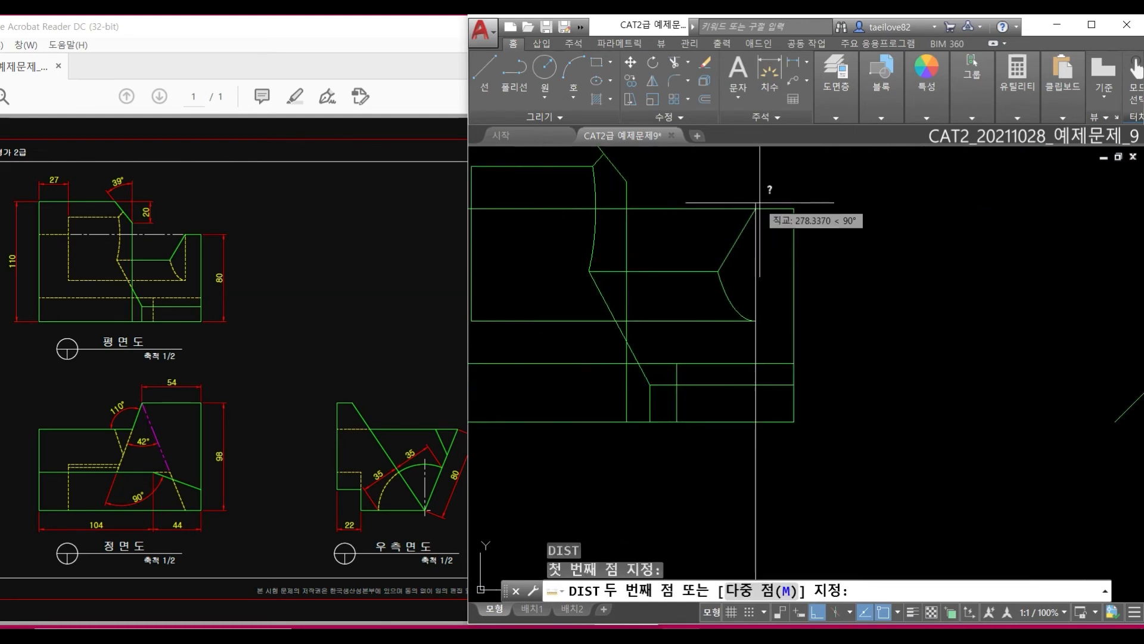
{"action": "left_click", "coordinate": [757, 206]}
Draw a horizontal line from the front view's lower right slanted edge to the right side view, and join it with the vertical line into a corner.
{"action": "scroll", "coordinate": [755, 248], "scroll_direction": "down", "scroll_amount": 3}
{"action": "middle_click_drag", "start_coordinate": [881, 397], "coordinate": [871, 367]}
{"action": "type", "text": "l"}
{"action": "key", "text": "Return"}
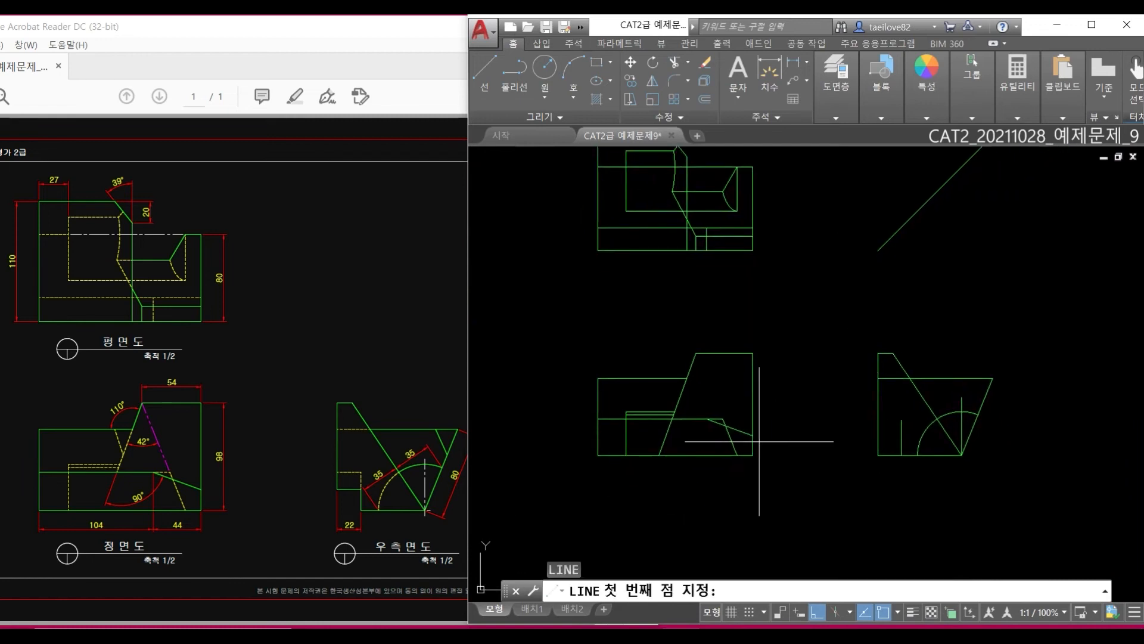
{"action": "type", "text": "f"}
{"action": "scroll", "coordinate": [899, 432], "scroll_direction": "up", "scroll_amount": 4}
{"action": "left_click", "coordinate": [888, 440]}
{"action": "left_click", "coordinate": [903, 457]}
{"action": "key", "text": "space"}
{"action": "left_click", "coordinate": [879, 397]}
{"action": "left_click", "coordinate": [903, 462]}
Trim the left and bottom edges of the right side view inside the lower-left notch.
{"action": "type", "text": "tr"}
{"action": "left_click", "coordinate": [850, 459]}
{"action": "key", "text": "space"}
{"action": "left_click", "coordinate": [801, 456]}
{"action": "left_click", "coordinate": [776, 383]}
{"action": "middle_click_drag", "start_coordinate": [808, 442], "coordinate": [797, 333]}
{"action": "key", "text": "space"}
{"action": "key", "text": "space"}
{"action": "key", "text": "space"}
{"action": "scroll", "coordinate": [879, 357], "scroll_direction": "down", "scroll_amount": 4}
{"action": "middle_click_drag", "start_coordinate": [912, 341], "coordinate": [935, 464]}
Erase the short vertical line through the arc's center in the right side view.
{"action": "key", "text": "Escape"}
{"action": "key", "text": "Escape"}
{"action": "key", "text": "Escape"}
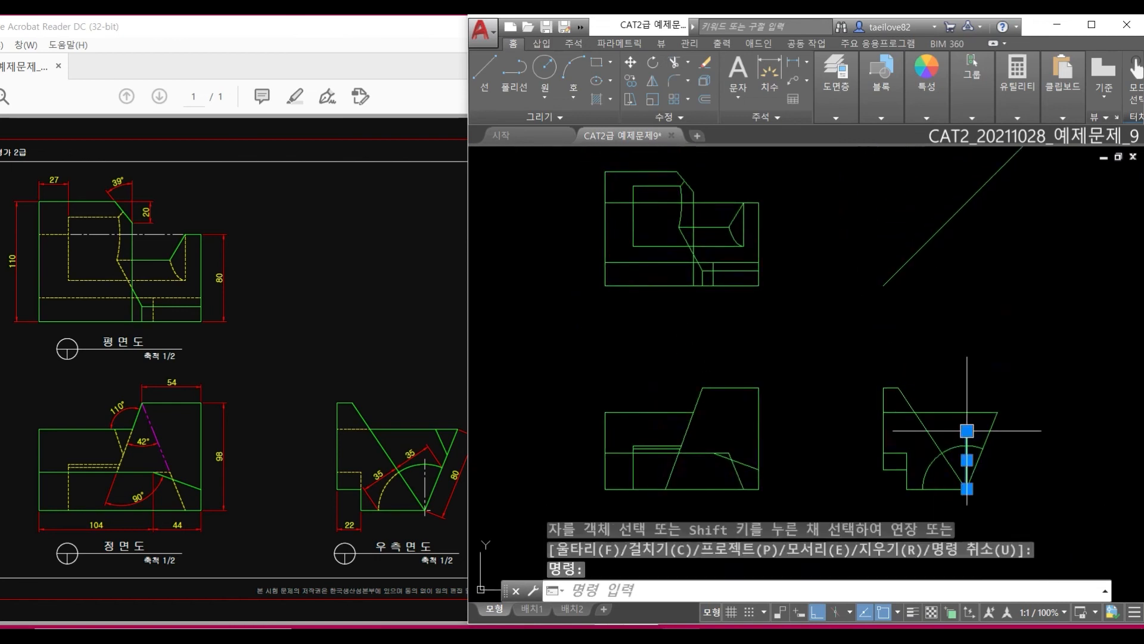
{"action": "type", "text": "T"}
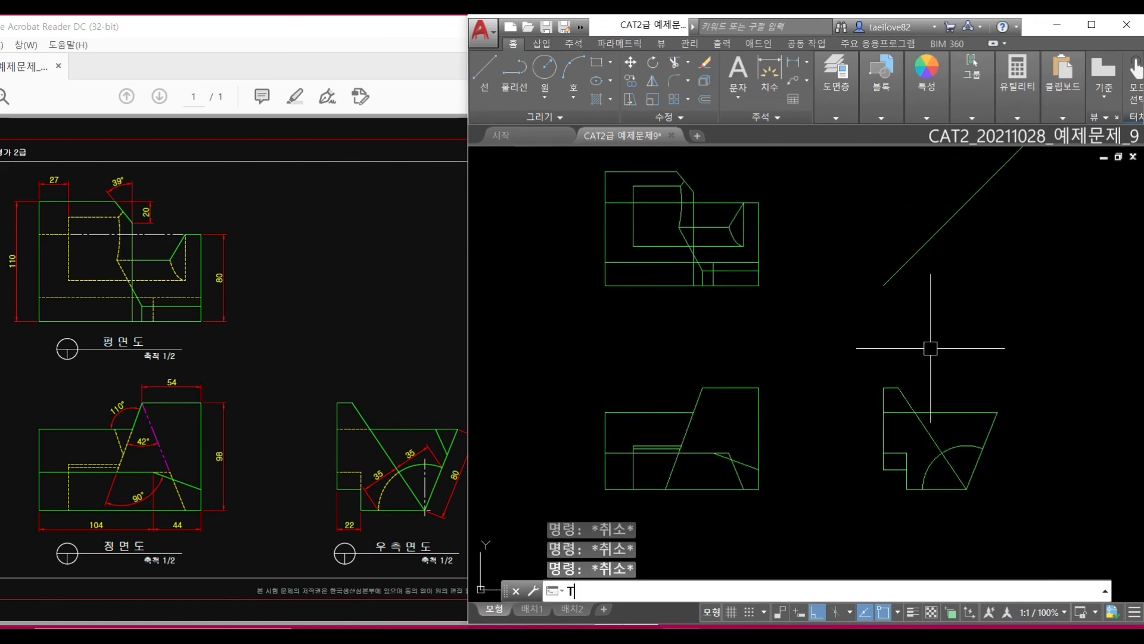
{"action": "type", "text": "r"}
{"action": "key", "text": "Escape"}
Project the two points on the plan's chamfer down to the front view, and connect them there with a short slanted line.
{"action": "type", "text": "l"}
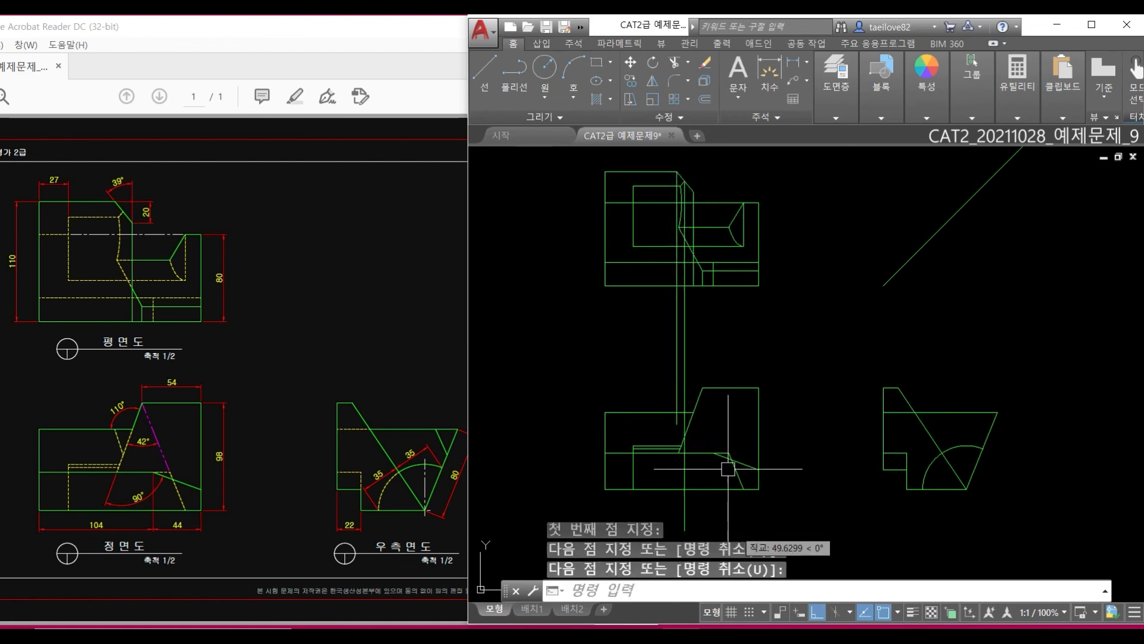
{"action": "key", "text": "space"}
{"action": "scroll", "coordinate": [678, 416], "scroll_direction": "up", "scroll_amount": 5}
{"action": "left_click", "coordinate": [706, 504]}
{"action": "key", "text": "space"}
{"action": "scroll", "coordinate": [734, 365], "scroll_direction": "down", "scroll_amount": 4}
Erase the two vertical projection lines between the plan and the front view.
{"action": "left_click", "coordinate": [734, 362]}
{"action": "left_click", "coordinate": [667, 306]}
{"action": "type", "text": "e"}
{"action": "key", "text": "Escape"}
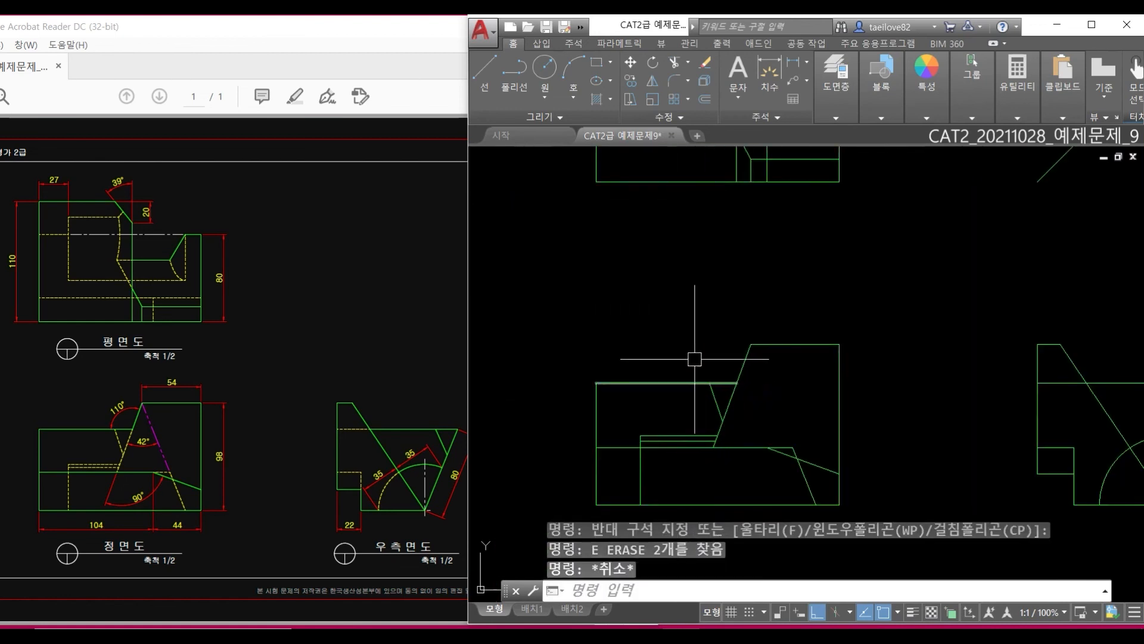
Project the point on the plan's chamfer across to the 45° line and down into the right side view.
{"action": "type", "text": "l"}
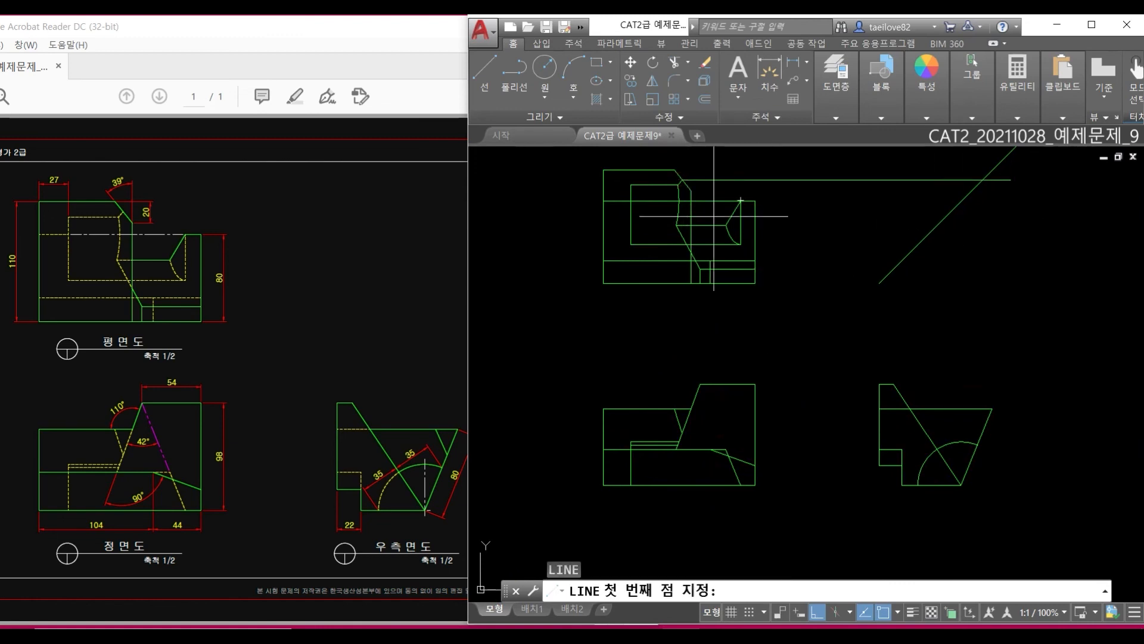
{"action": "left_click", "coordinate": [1033, 427]}
{"action": "key", "text": "space"}
{"action": "key", "text": "space"}
{"action": "left_click", "coordinate": [983, 180]}
{"action": "left_click", "coordinate": [1003, 457]}
{"action": "key", "text": "space"}
Draw a short slanted line in the right side view from the projected point on the upper horizontal edge to the outer slanted edge.
{"action": "key", "text": "space"}
{"action": "scroll", "coordinate": [994, 435], "scroll_direction": "up", "scroll_amount": 5}
{"action": "left_click", "coordinate": [905, 326]}
{"action": "key", "text": "space"}
{"action": "key", "text": "space"}
{"action": "left_click", "coordinate": [905, 327]}
{"action": "left_click", "coordinate": [948, 424]}
{"action": "key", "text": "space"}
Erase the horizontal and vertical projection lines between the plan, the 45° line and the right side view.
{"action": "scroll", "coordinate": [957, 430], "scroll_direction": "down", "scroll_amount": 5}
{"action": "left_click", "coordinate": [975, 345]}
{"action": "left_click", "coordinate": [799, 231]}
{"action": "left_click", "coordinate": [764, 152]}
{"action": "type", "text": "e"}
{"action": "key", "text": "Escape"}
{"action": "key", "text": "Escape"}
{"action": "key", "text": "Escape"}
{"action": "middle_click_drag", "start_coordinate": [845, 358], "coordinate": [873, 388]}
{"action": "left_click", "coordinate": [568, 182]}
{"action": "left_click", "coordinate": [1044, 528]}
{"action": "key", "text": "Escape"}
{"action": "key", "text": "Escape"}
Move the whole plan view by its lower-left corner onto the magenta copy of the plan.
{"action": "scroll", "coordinate": [923, 373], "scroll_direction": "down", "scroll_amount": 2}
{"action": "type", "text": "m"}
{"action": "left_click", "coordinate": [862, 356]}
{"action": "left_click", "coordinate": [694, 226]}
{"action": "key", "text": "space"}
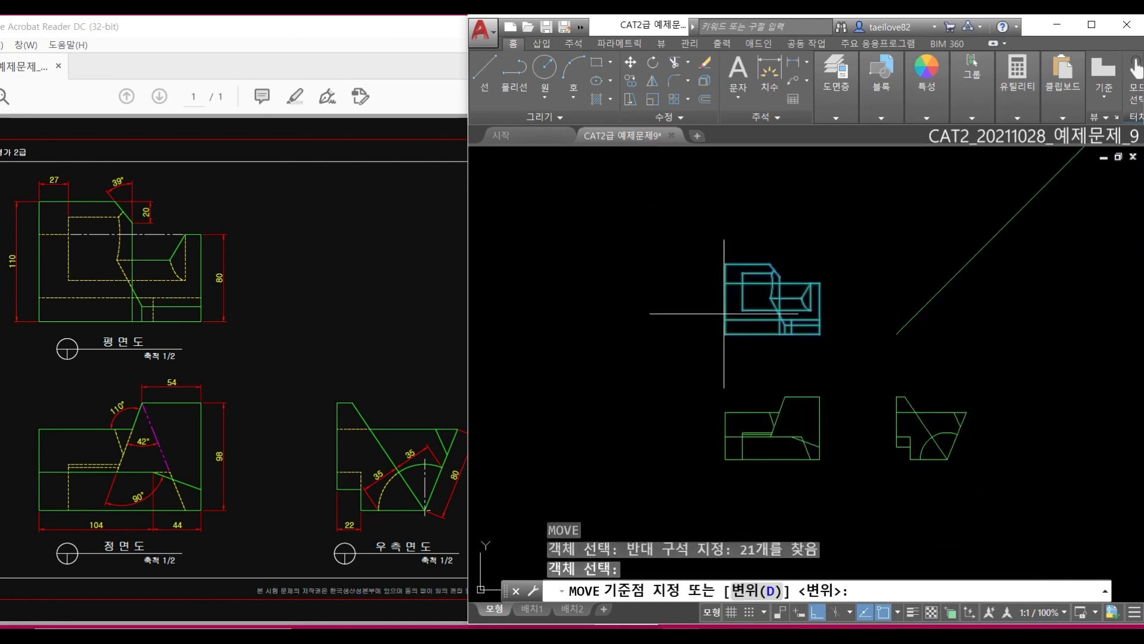
{"action": "left_click", "coordinate": [725, 334]}
{"action": "scroll", "coordinate": [739, 336], "scroll_direction": "down", "scroll_amount": 4}
{"action": "scroll", "coordinate": [805, 352], "scroll_direction": "up", "scroll_amount": 5}
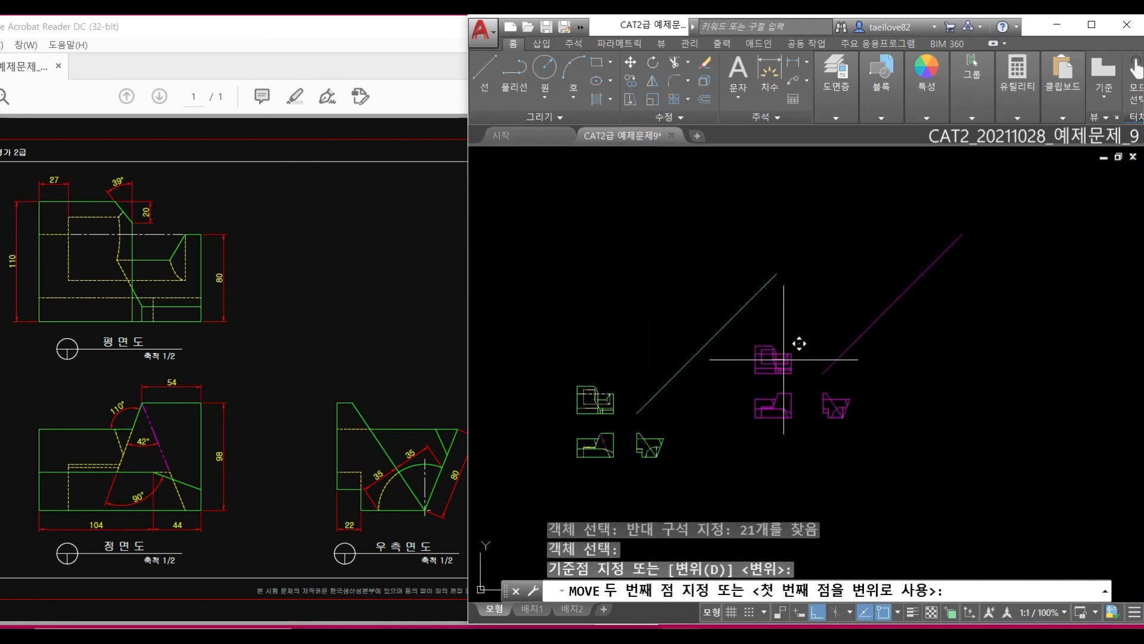
{"action": "left_click", "coordinate": [748, 359]}
Move the whole front view onto the matching front view of the magenta copy.
{"action": "middle_click_drag", "start_coordinate": [757, 349], "coordinate": [910, 395]}
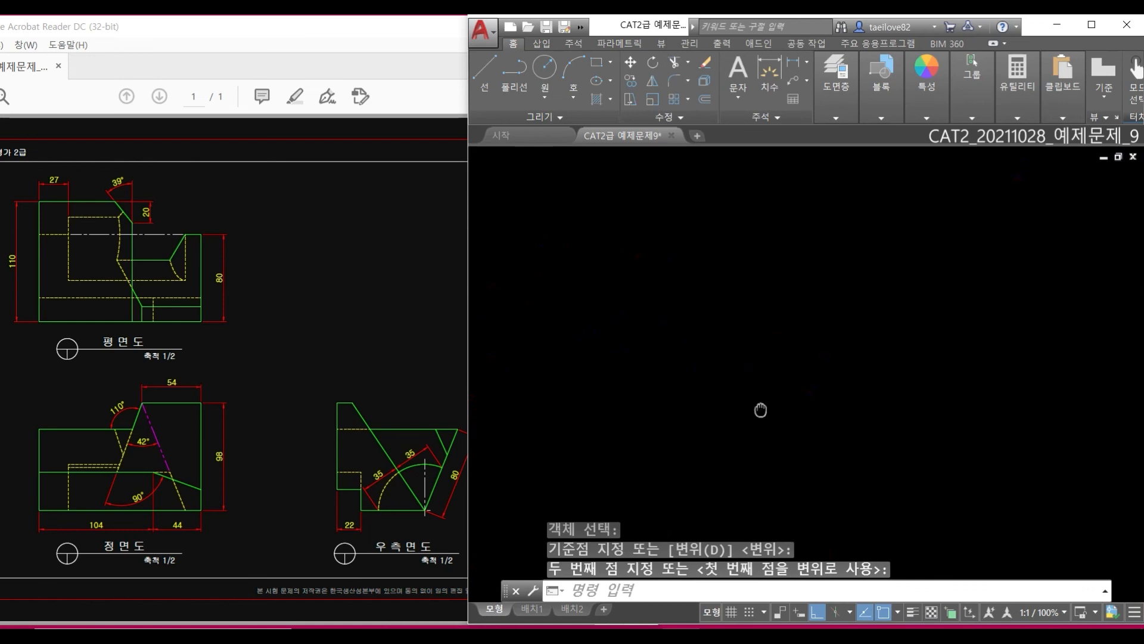
{"action": "key", "text": "space"}
{"action": "middle_click_drag", "start_coordinate": [1063, 333], "coordinate": [845, 383]}
{"action": "scroll", "coordinate": [925, 320], "scroll_direction": "up", "scroll_amount": 4}
{"action": "left_click", "coordinate": [808, 288]}
{"action": "left_click", "coordinate": [969, 415]}
{"action": "key", "text": "space"}
{"action": "left_click", "coordinate": [940, 370]}
{"action": "scroll", "coordinate": [912, 384], "scroll_direction": "down", "scroll_amount": 5}
{"action": "scroll", "coordinate": [645, 471], "scroll_direction": "up", "scroll_amount": 3}
{"action": "middle_click_drag", "start_coordinate": [596, 468], "coordinate": [794, 446]}
{"action": "scroll", "coordinate": [778, 434], "scroll_direction": "up", "scroll_amount": 2}
{"action": "left_click", "coordinate": [802, 417]}
Move the whole right side view by its upper-left corner onto the right side view of the magenta copy.
{"action": "scroll", "coordinate": [663, 372], "scroll_direction": "up", "scroll_amount": 2}
{"action": "scroll", "coordinate": [679, 415], "scroll_direction": "down", "scroll_amount": 4}
{"action": "middle_click_drag", "start_coordinate": [921, 385], "coordinate": [925, 386]}
{"action": "scroll", "coordinate": [925, 386], "scroll_direction": "down", "scroll_amount": 4}
{"action": "key", "text": "space"}
{"action": "scroll", "coordinate": [947, 352], "scroll_direction": "up", "scroll_amount": 4}
{"action": "left_click", "coordinate": [876, 344]}
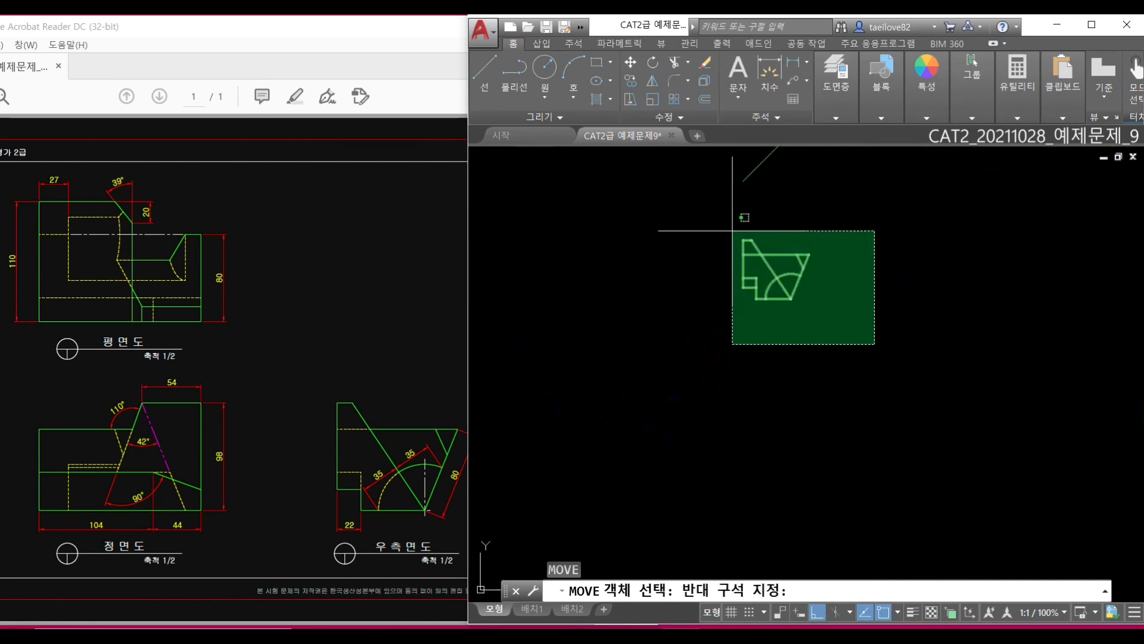
{"action": "left_click", "coordinate": [732, 231]}
{"action": "key", "text": "space"}
{"action": "left_click", "coordinate": [741, 240]}
{"action": "scroll", "coordinate": [852, 370], "scroll_direction": "down", "scroll_amount": 2}
{"action": "scroll", "coordinate": [624, 423], "scroll_direction": "up", "scroll_amount": 4}
{"action": "left_click", "coordinate": [713, 364]}
{"action": "scroll", "coordinate": [747, 414], "scroll_direction": "up", "scroll_amount": 2}
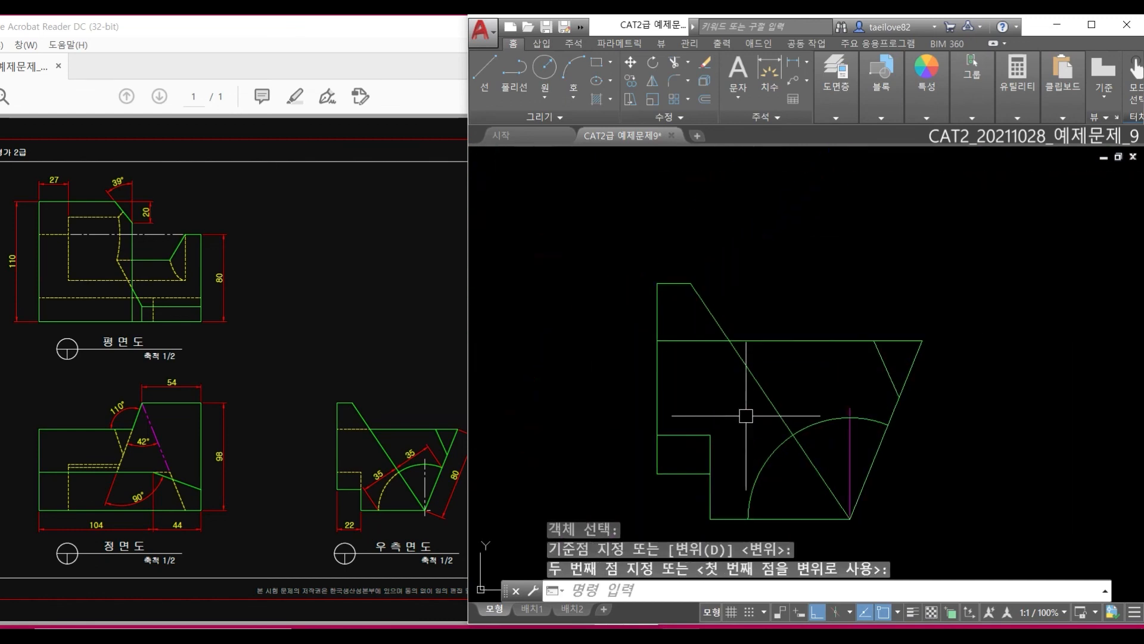